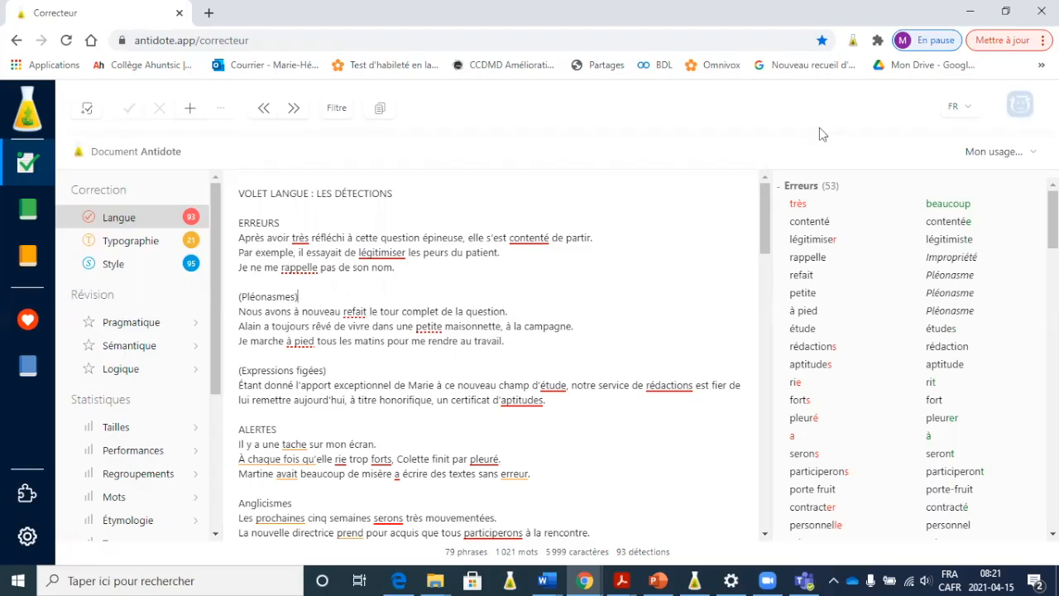
# Show the corrector window side by side with the Word document and return it to full size.
pyautogui.click(969, 18)
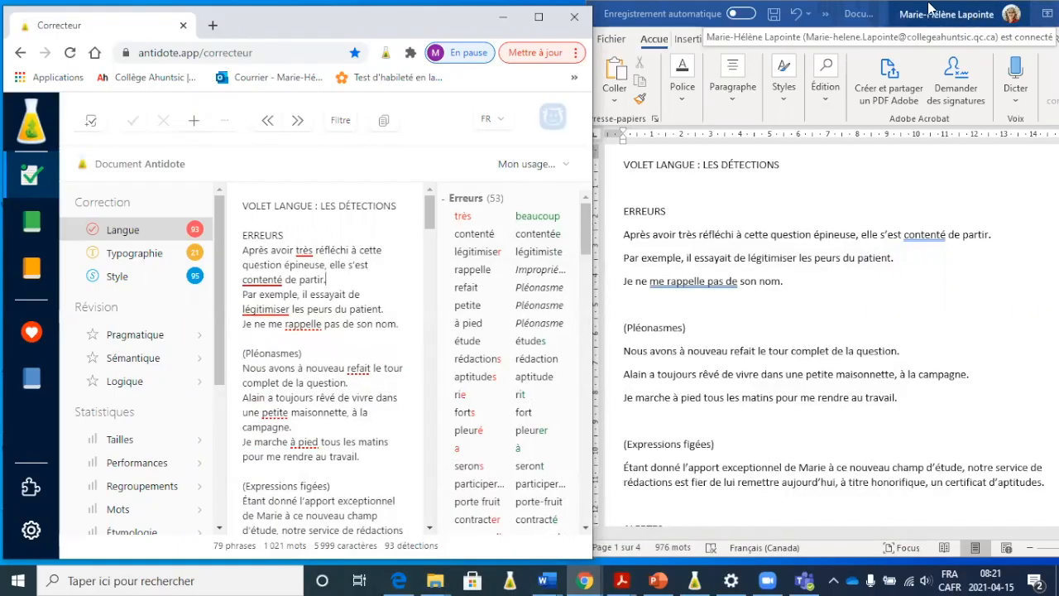
pyautogui.click(538, 17)
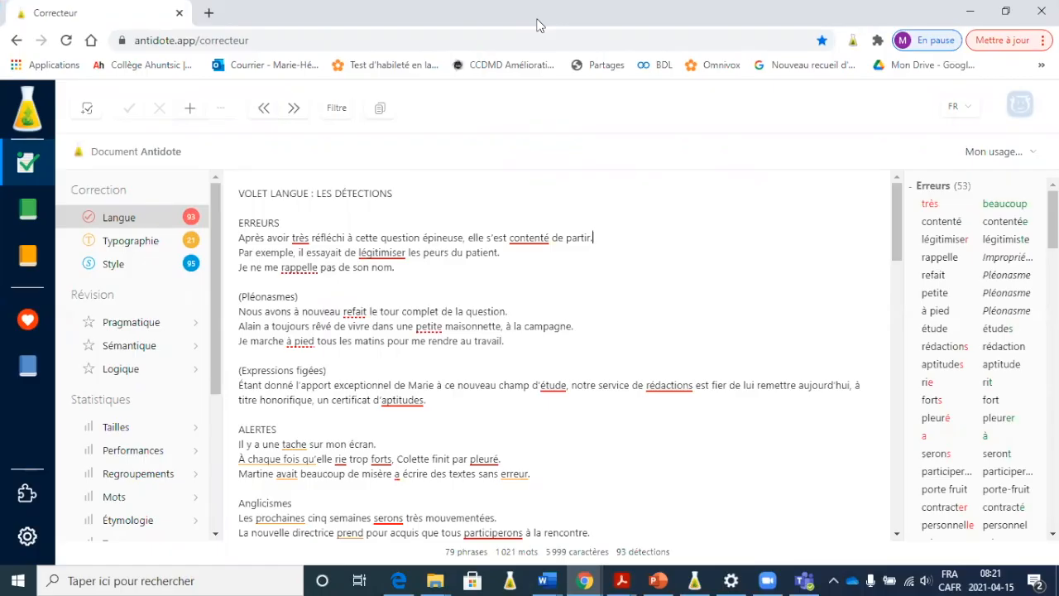
pyautogui.click(382, 109)
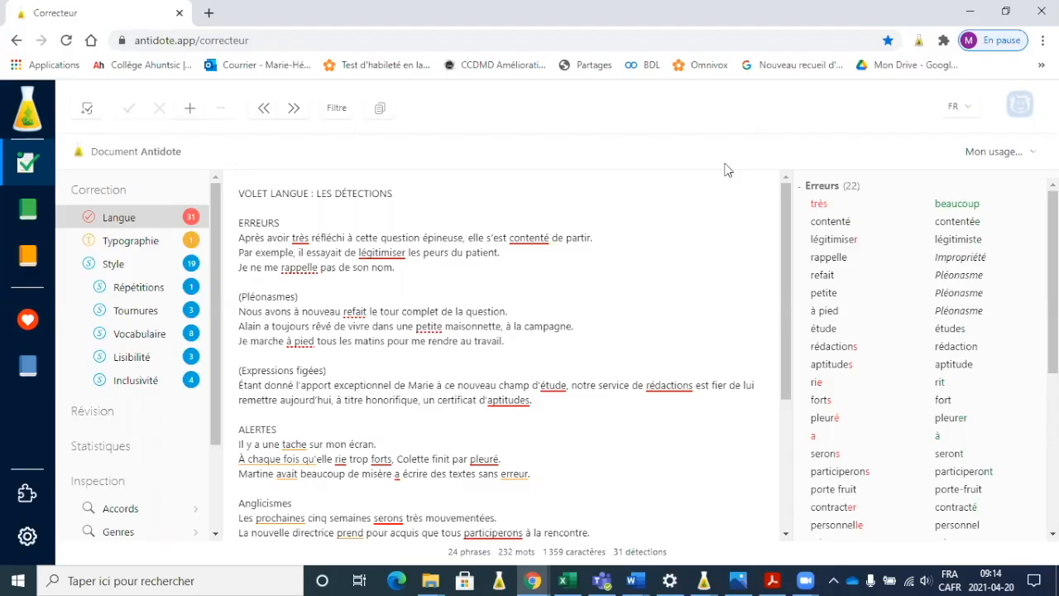
# Look through the underlined detections and the list of errors, ruptures and alerts, and read the explanation for "très".
pyautogui.scroll(-1, 317, 313)
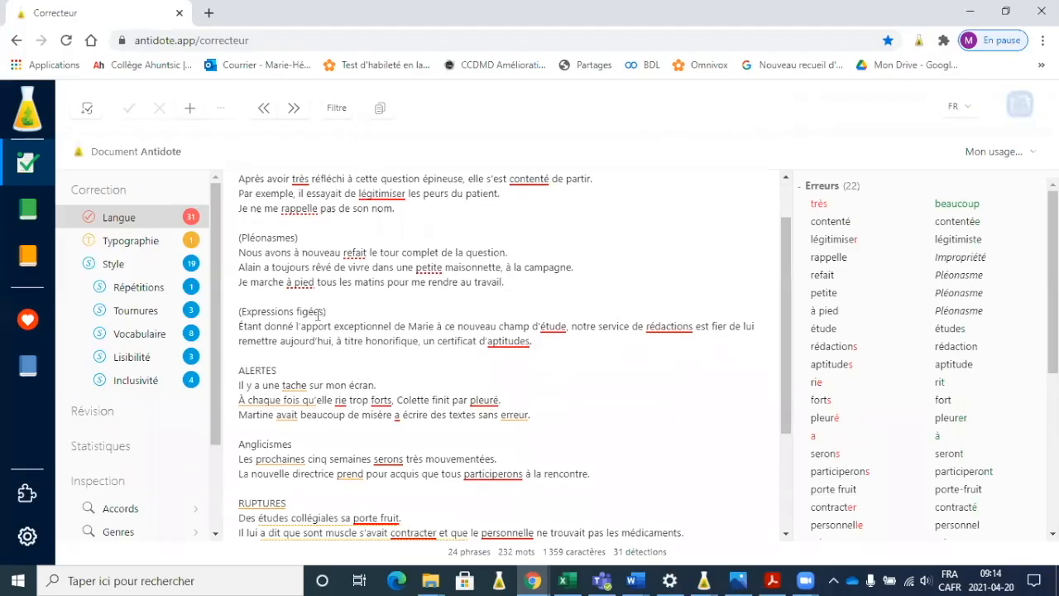
pyautogui.scroll(-3, 317, 313)
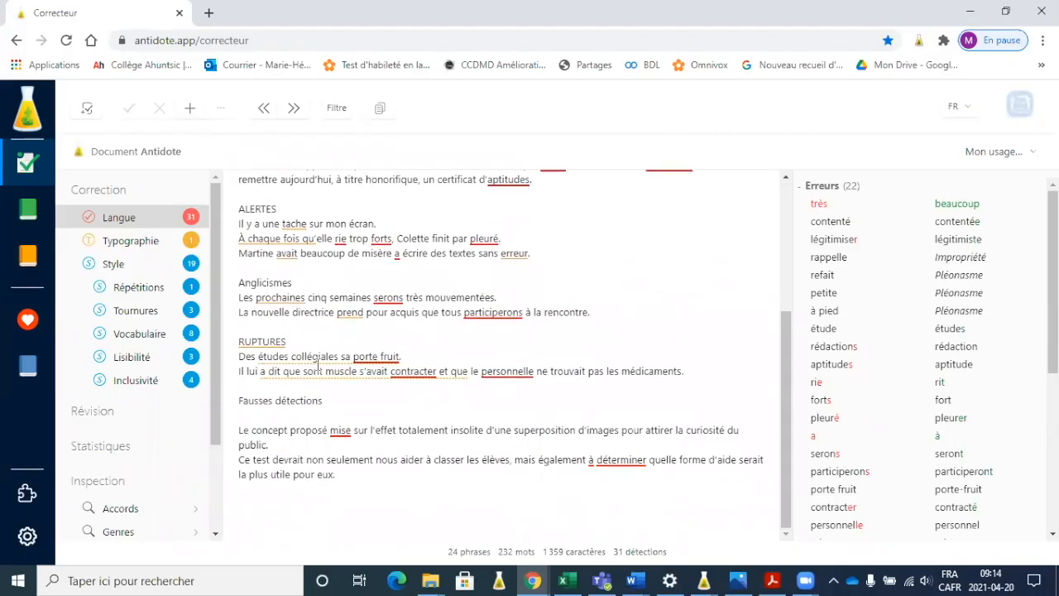
pyautogui.scroll(4, 318, 364)
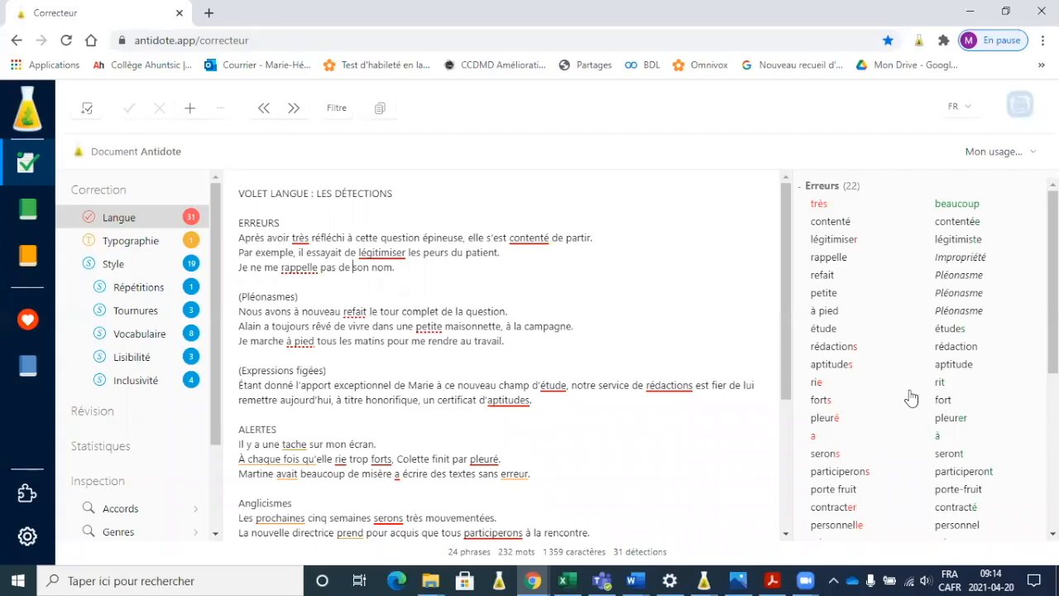
pyautogui.scroll(-5, 854, 330)
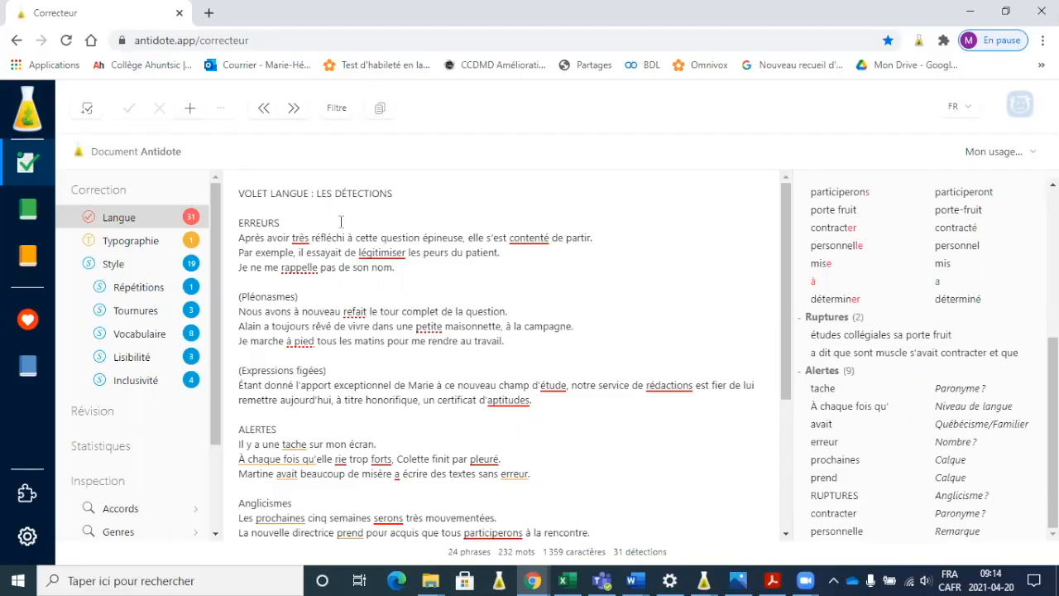
pyautogui.click(302, 239)
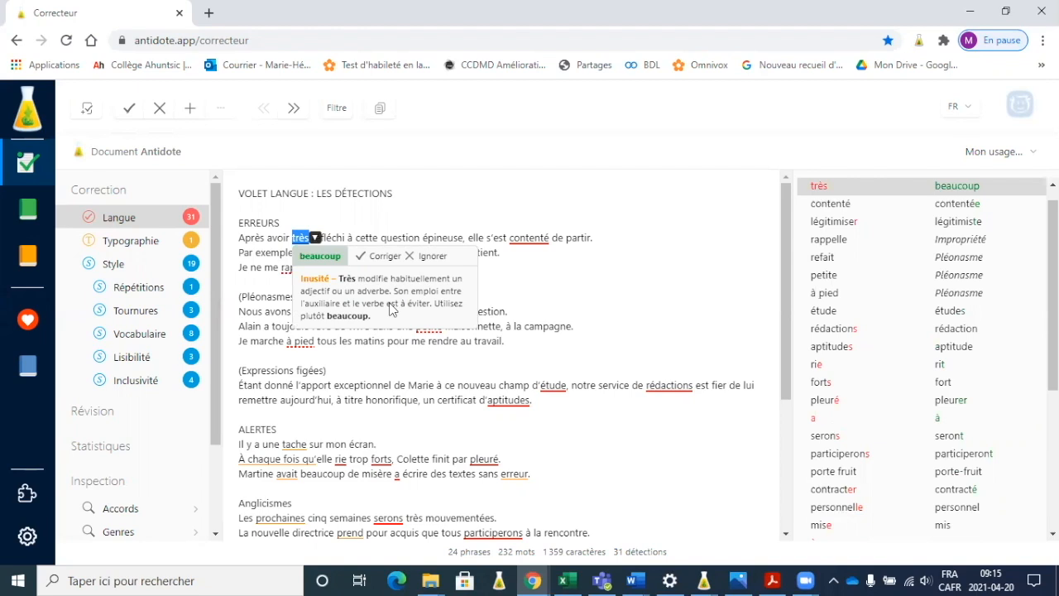
pyautogui.click(616, 296)
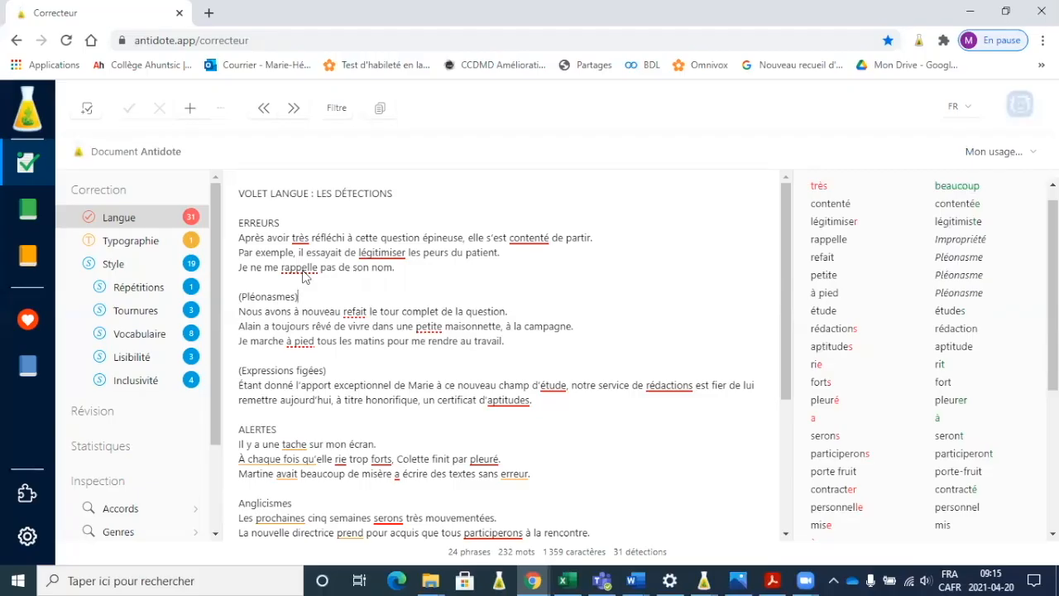
# Delete the word "de" before "son nom" in the sentence "Je ne me rappelle pas de son nom.".
pyautogui.click(303, 274)
pyautogui.press('BackSpace')
pyautogui.press('BackSpace')
pyautogui.press('BackSpace')
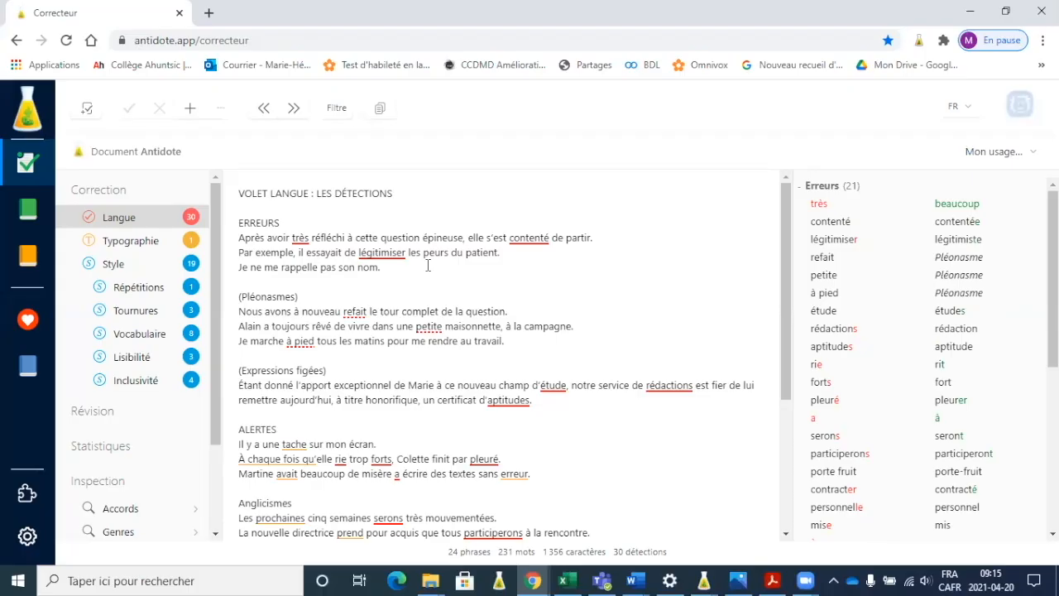
# Read the explanation for "contenté" and its grammar guide article on pronominal past participle agreement, and return to the corrector.
pyautogui.click(529, 239)
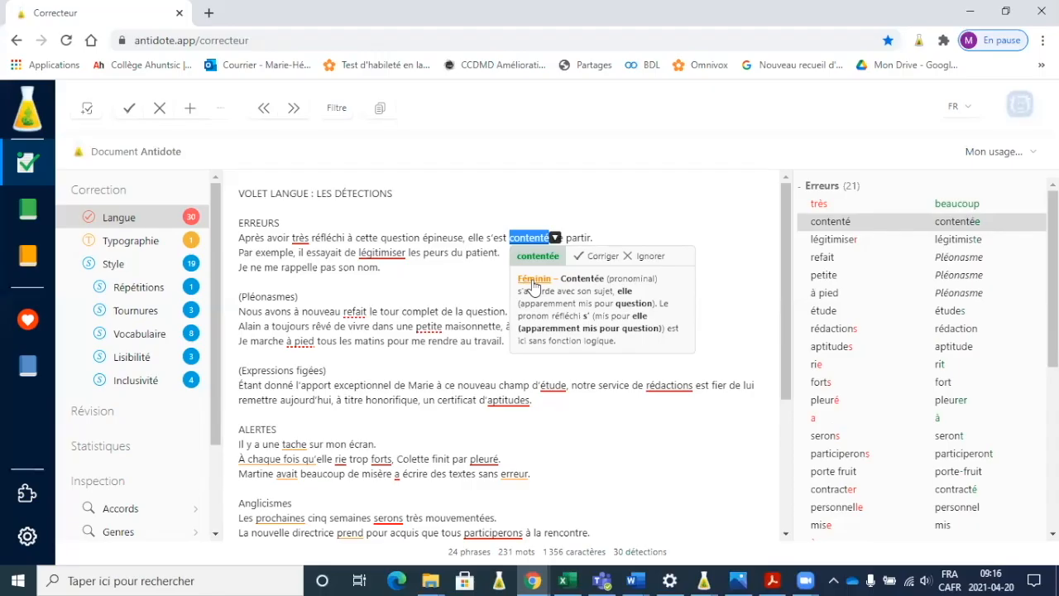
pyautogui.click(532, 280)
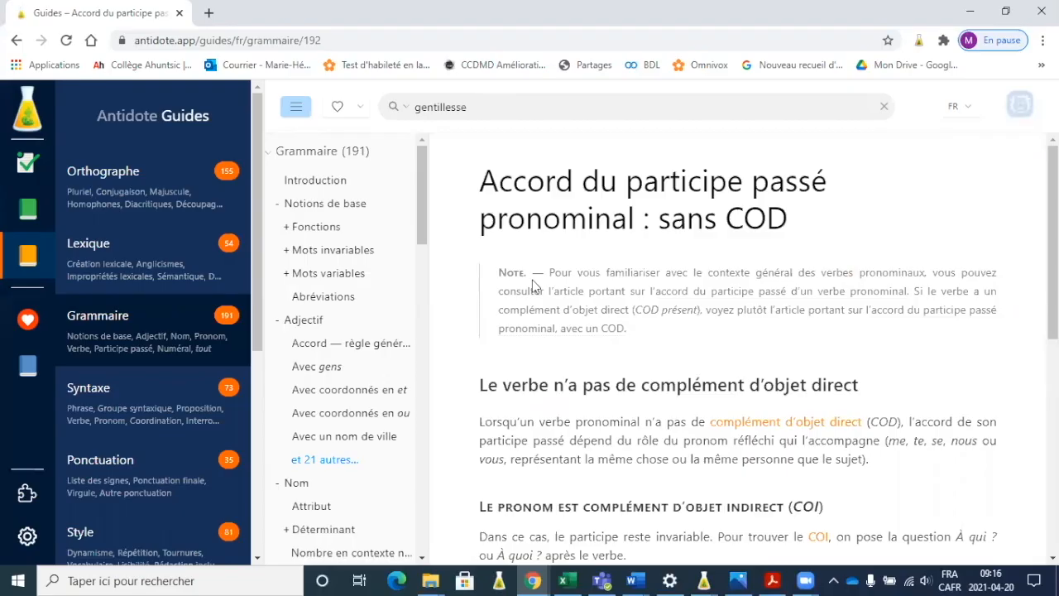
pyautogui.click(25, 162)
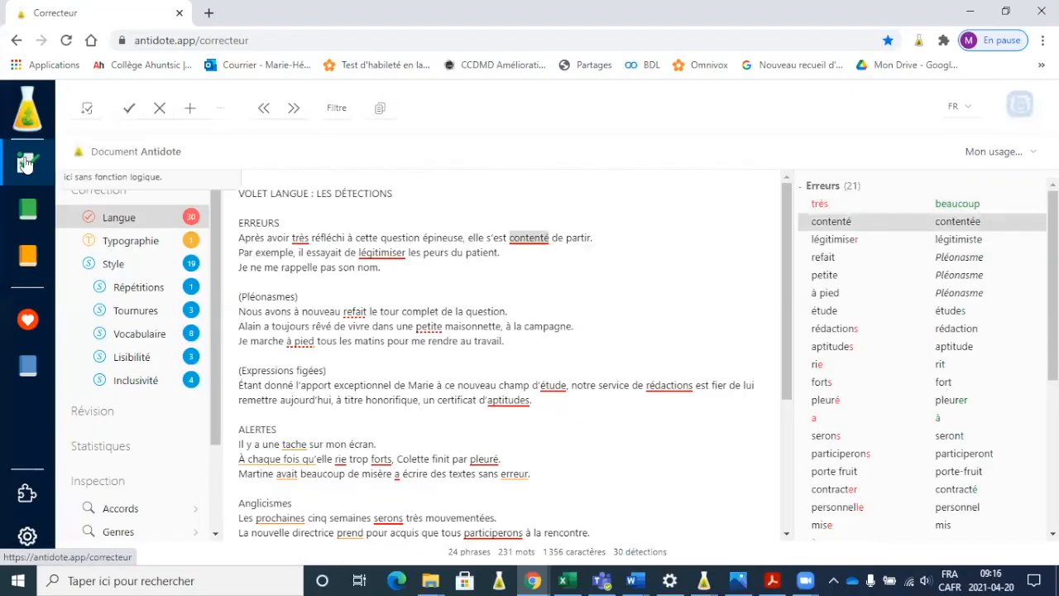
# Check the "légitimiser" detection by looking up "légitimiste" as noun and adjective and the verb "légitimer" in the dictionary, and return to the corrector.
pyautogui.click(383, 253)
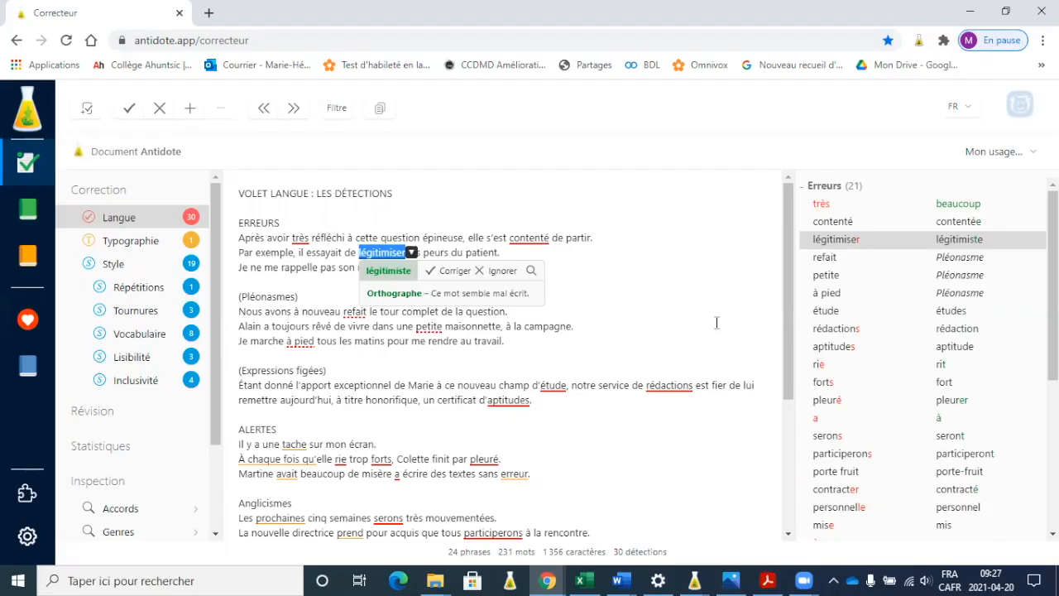
pyautogui.click(404, 294)
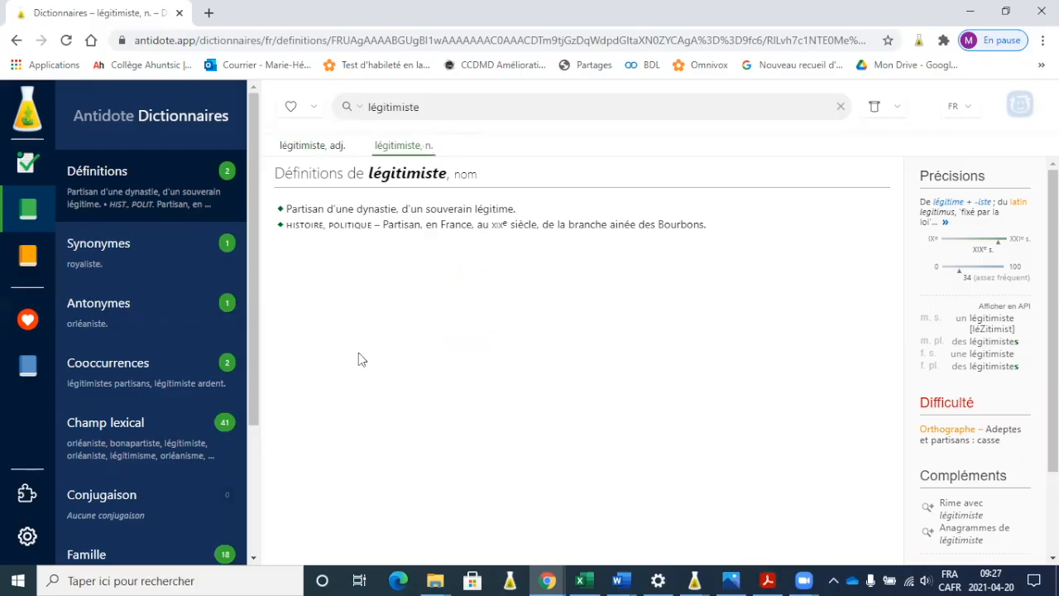
pyautogui.click(307, 147)
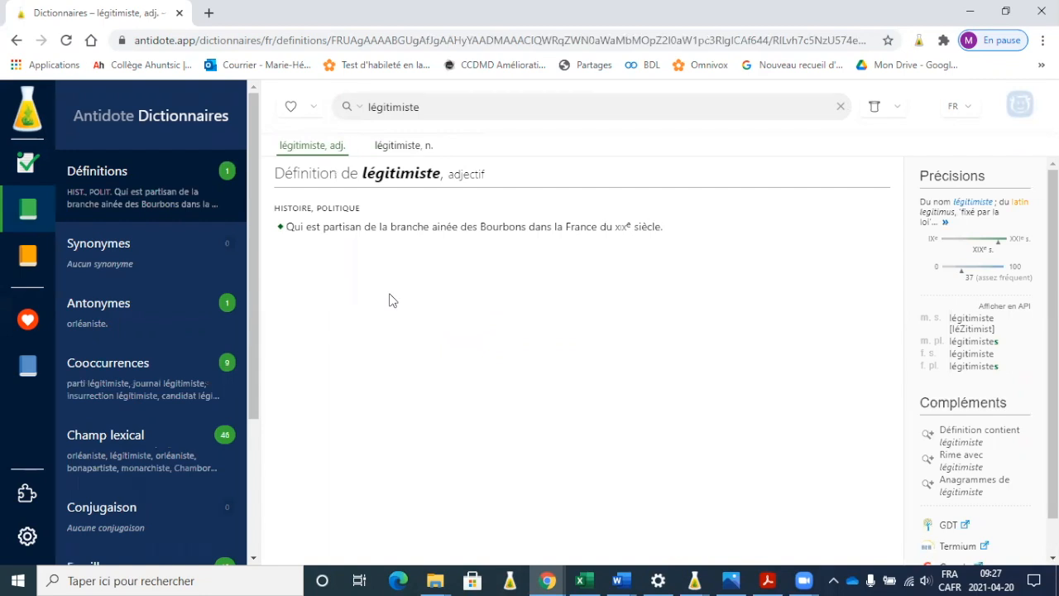
pyautogui.click(505, 101)
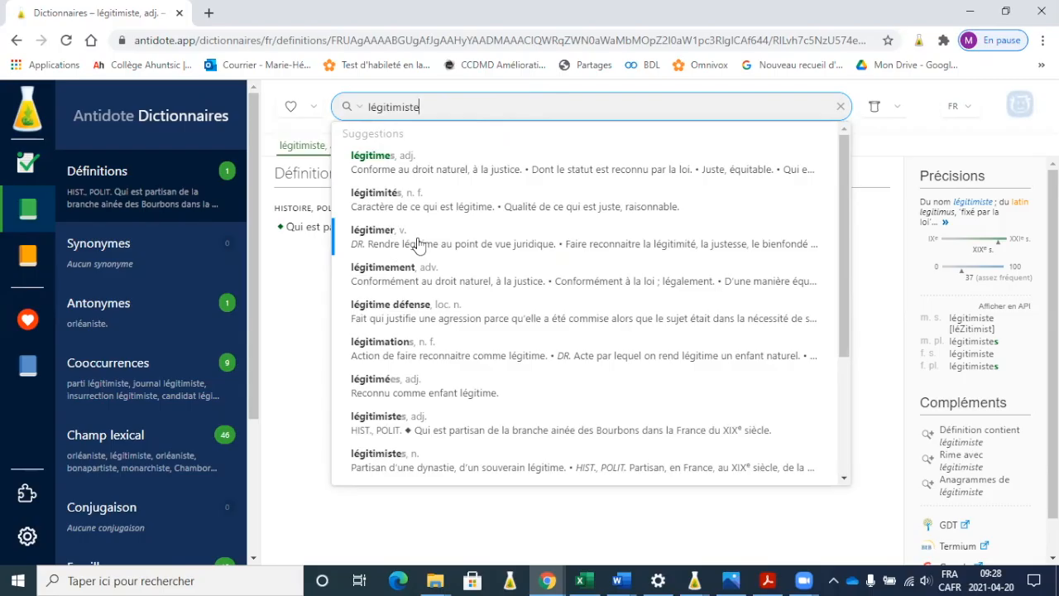
pyautogui.click(379, 234)
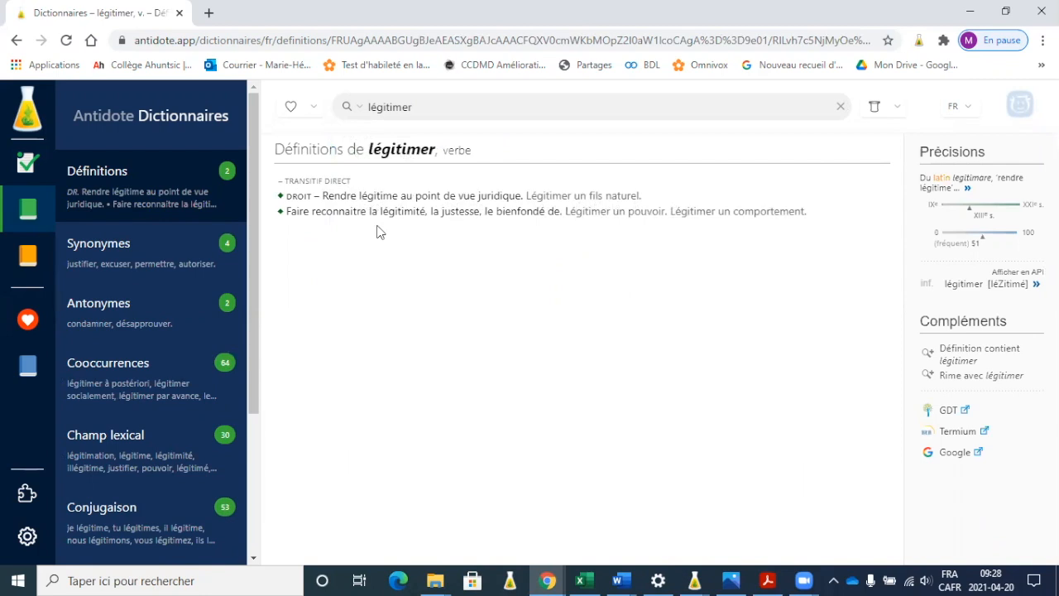
pyautogui.click(27, 162)
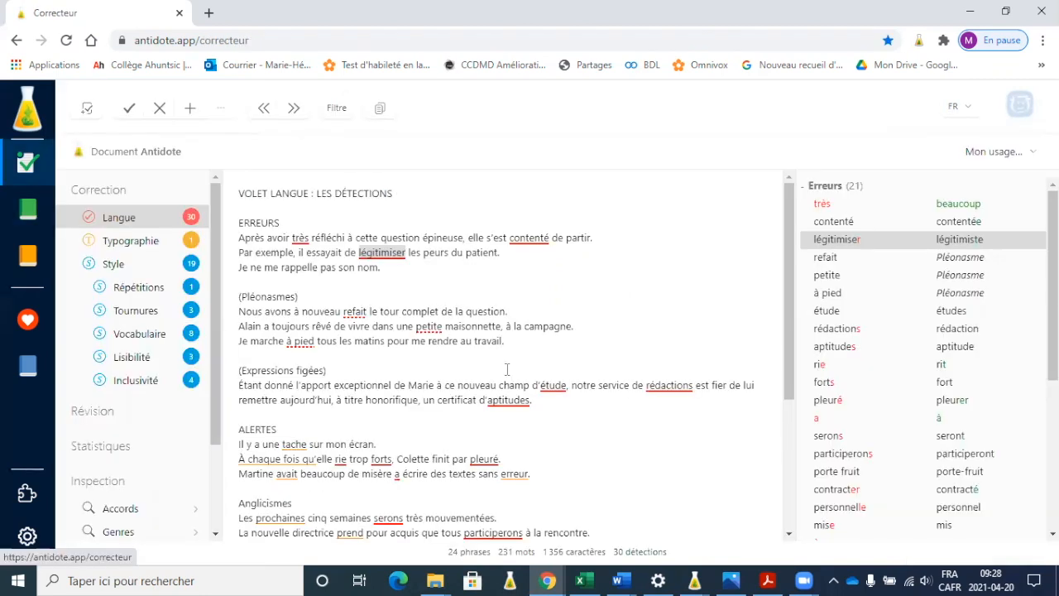
# Examine the detection on "mise" in the "Fausses détections" section of the text.
pyautogui.scroll(-2, 507, 368)
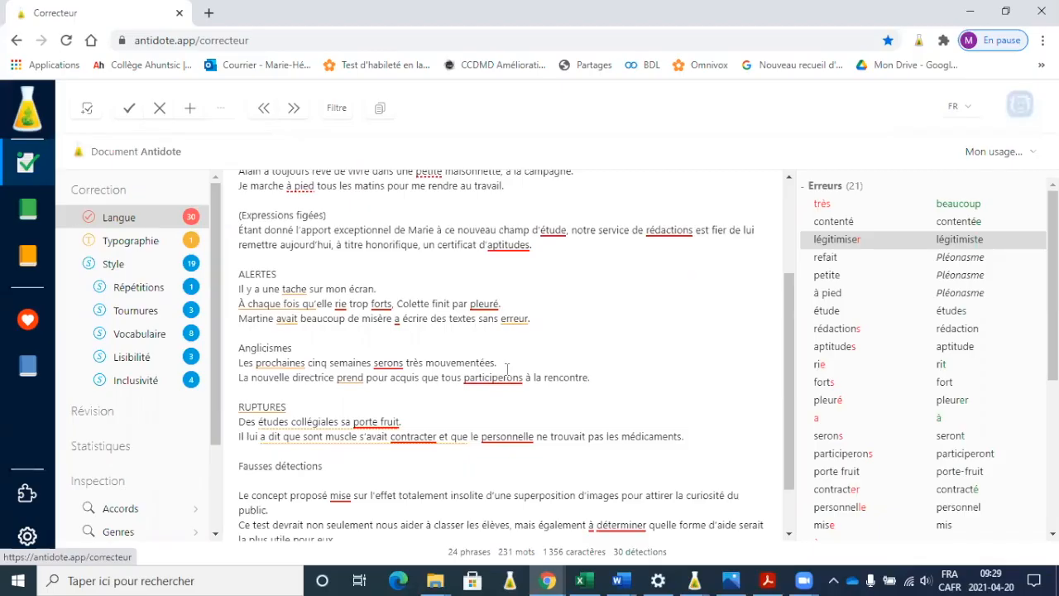
pyautogui.scroll(-2, 506, 368)
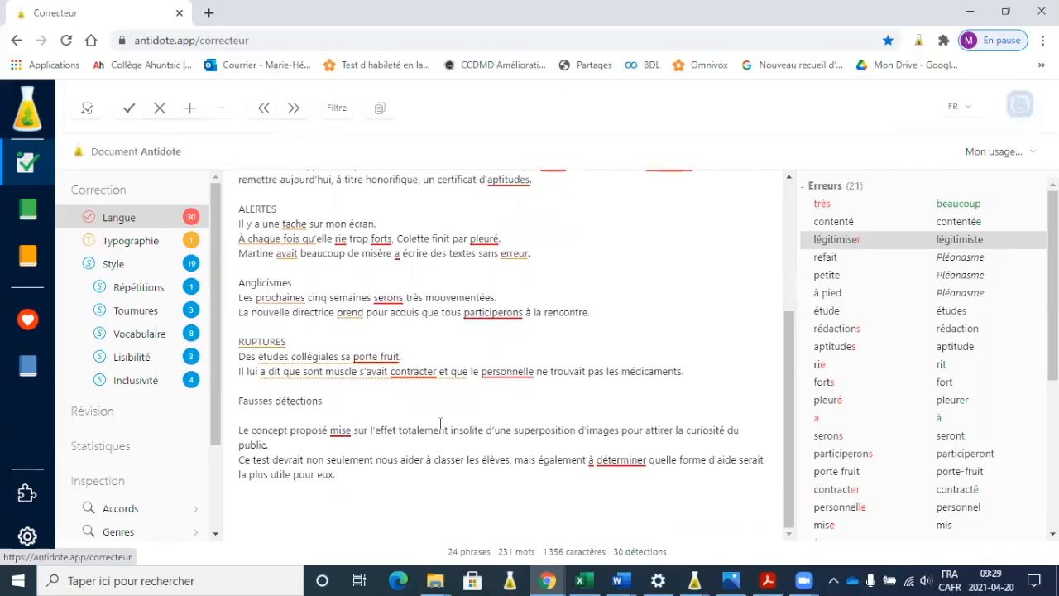
pyautogui.click(344, 431)
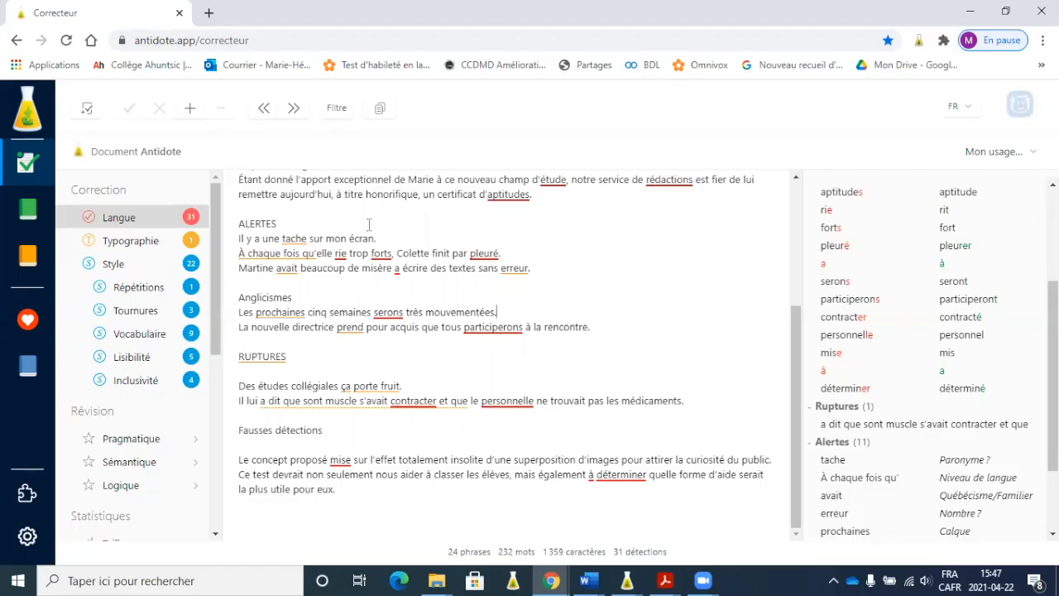
# Ignore the paronym alert on "tache" in the sentence "Il y a une tache sur mon écran.".
pyautogui.click(299, 240)
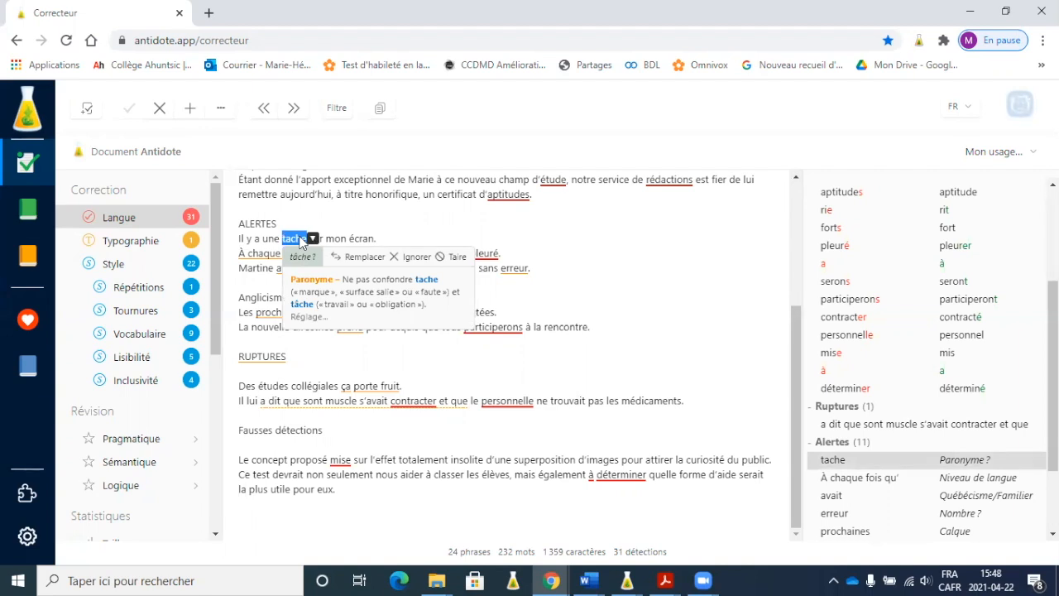
pyautogui.click(414, 257)
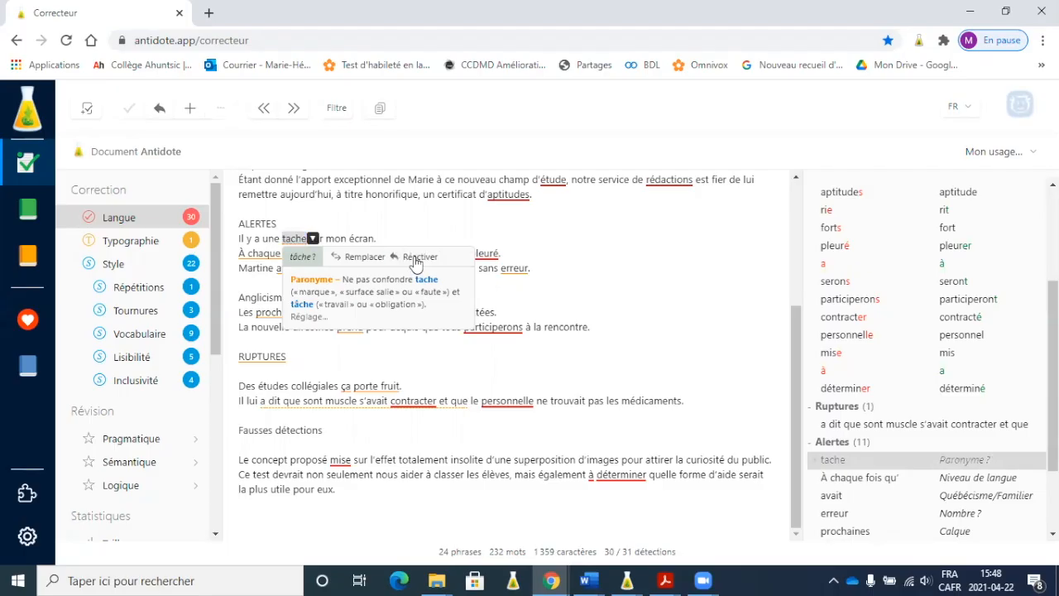
pyautogui.click(651, 275)
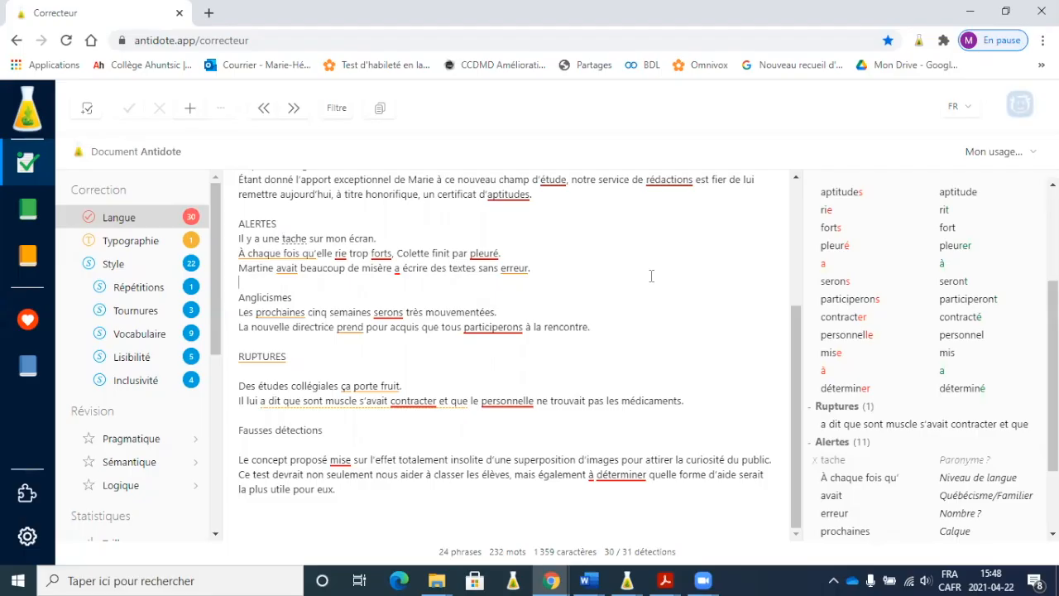
# Read the alert explanations for "À chaque fois qu'" and for "prochaines" in the "Anglicismes" section.
pyautogui.click(281, 257)
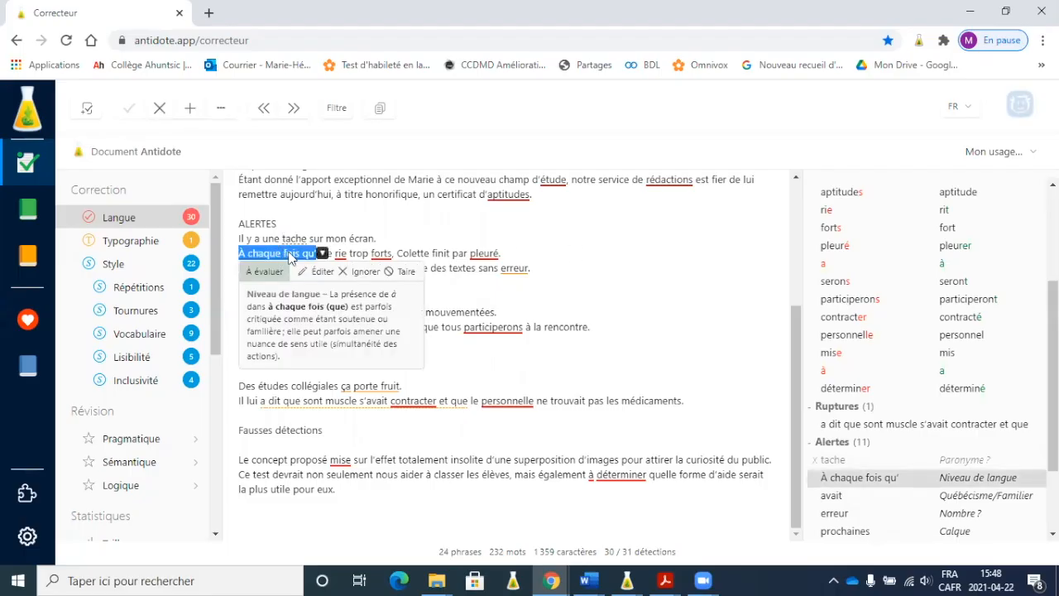
pyautogui.click(626, 300)
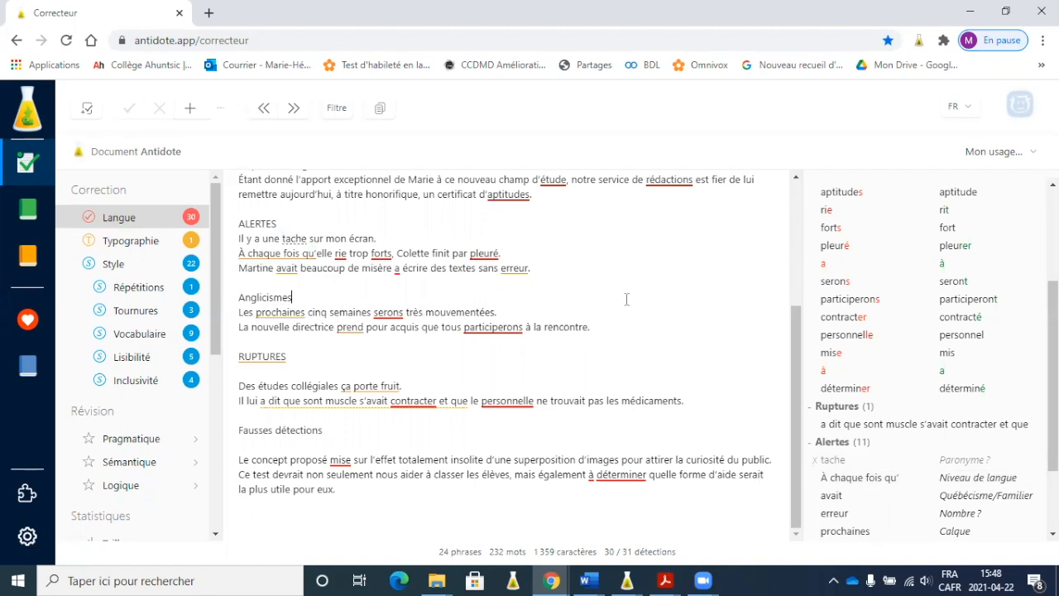
pyautogui.click(278, 319)
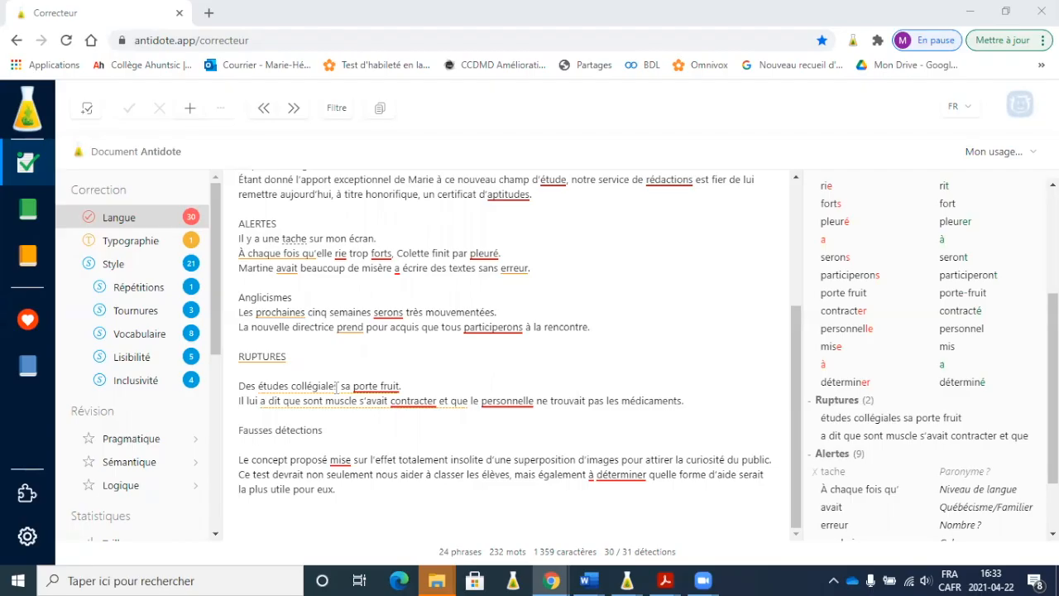
# Check the "porte fruit" detection and replace "sa" with "ça" in the sentence beginning "Des études collégiales".
pyautogui.click(383, 391)
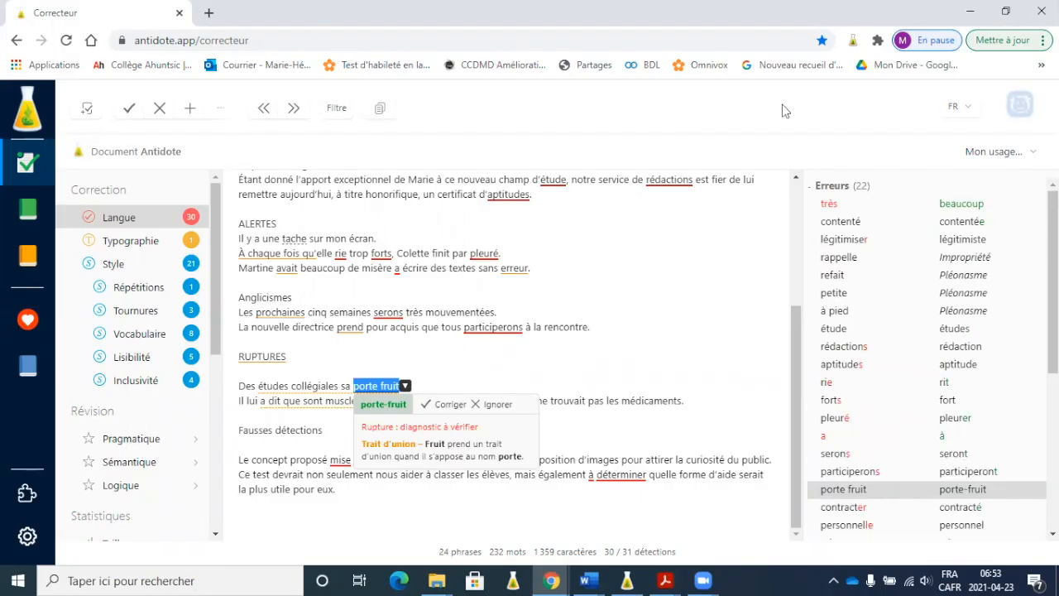
pyautogui.press('Escape')
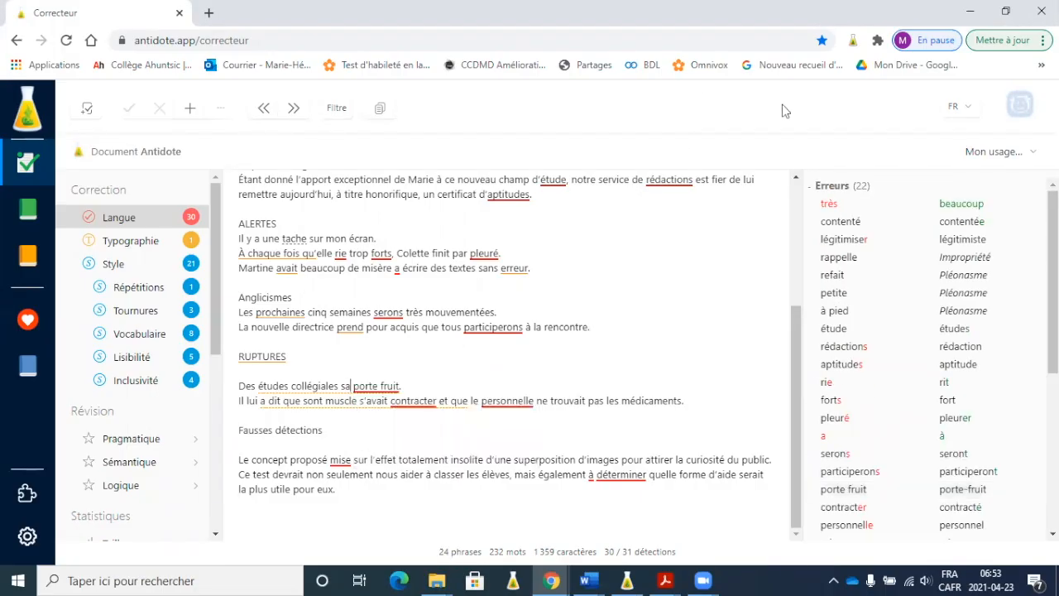
pyautogui.press('BackSpace')
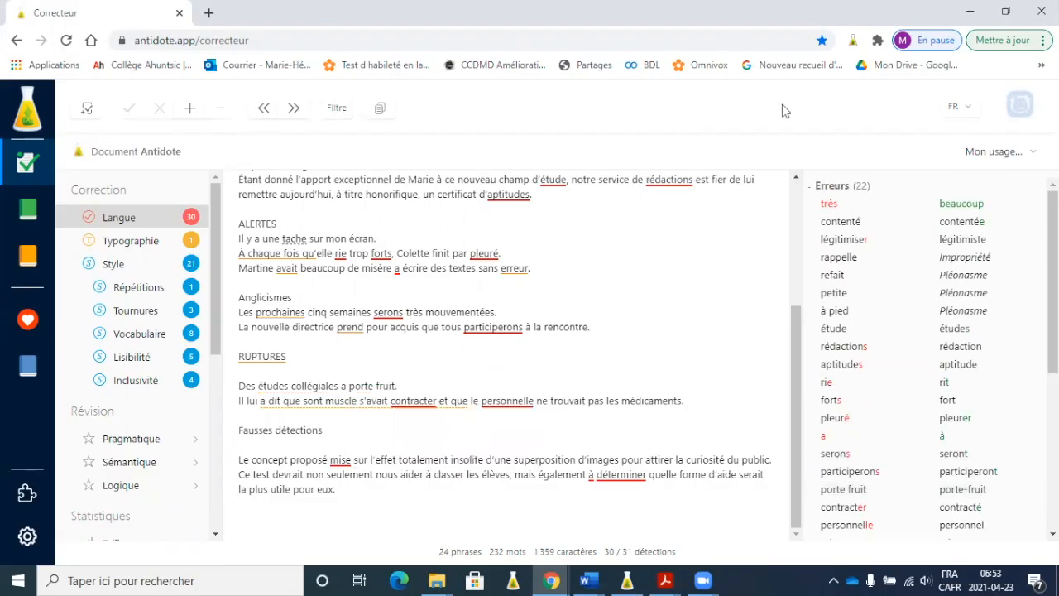
pyautogui.write('ç')
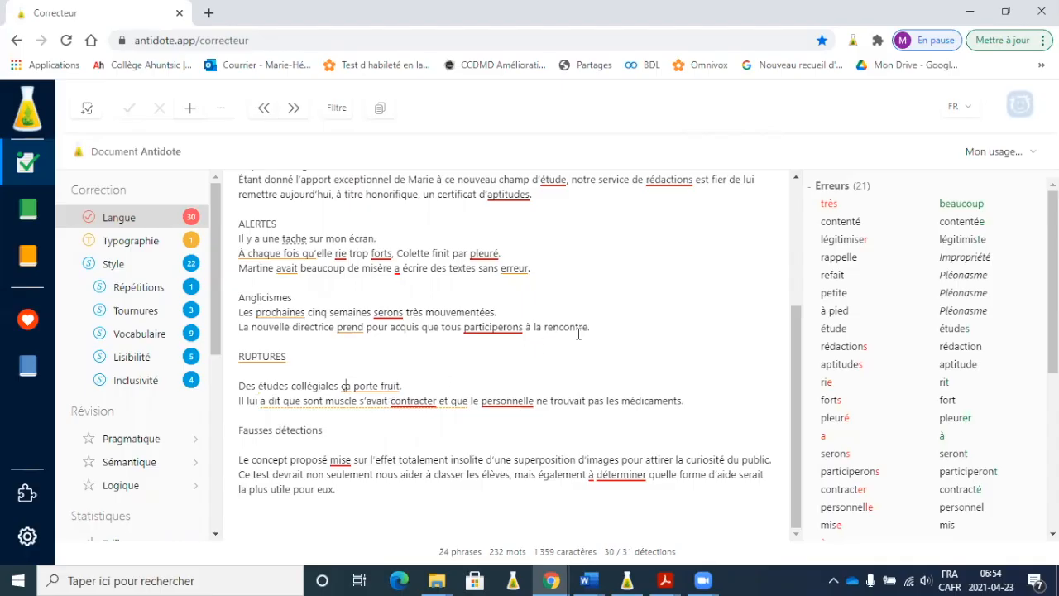
# Accept the corrections "personnel" and "contracté" in the sentence beginning "Il lui a dit" under "RUPTURES".
pyautogui.click(510, 402)
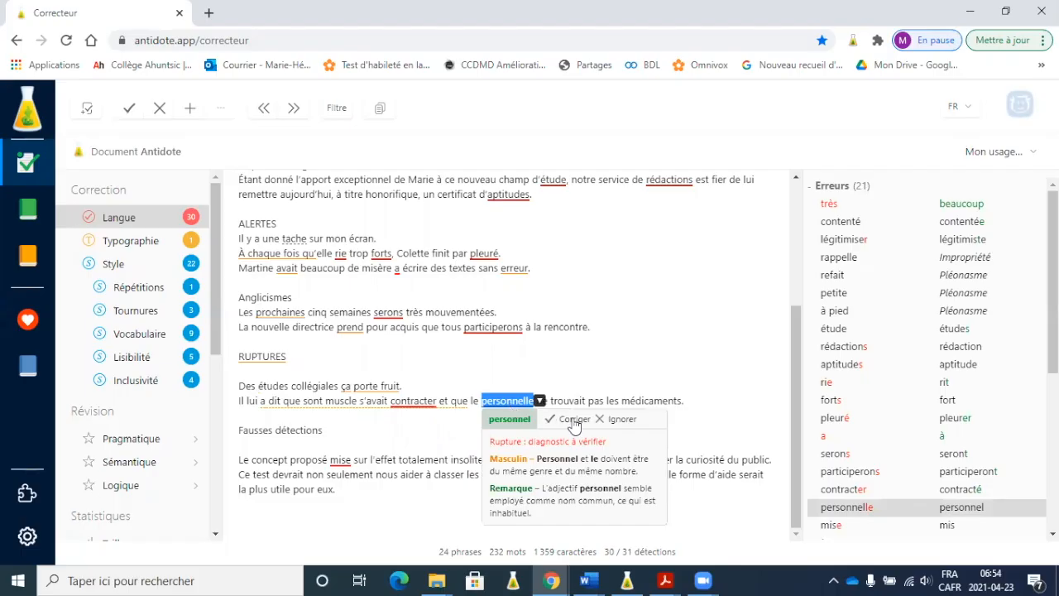
pyautogui.click(572, 419)
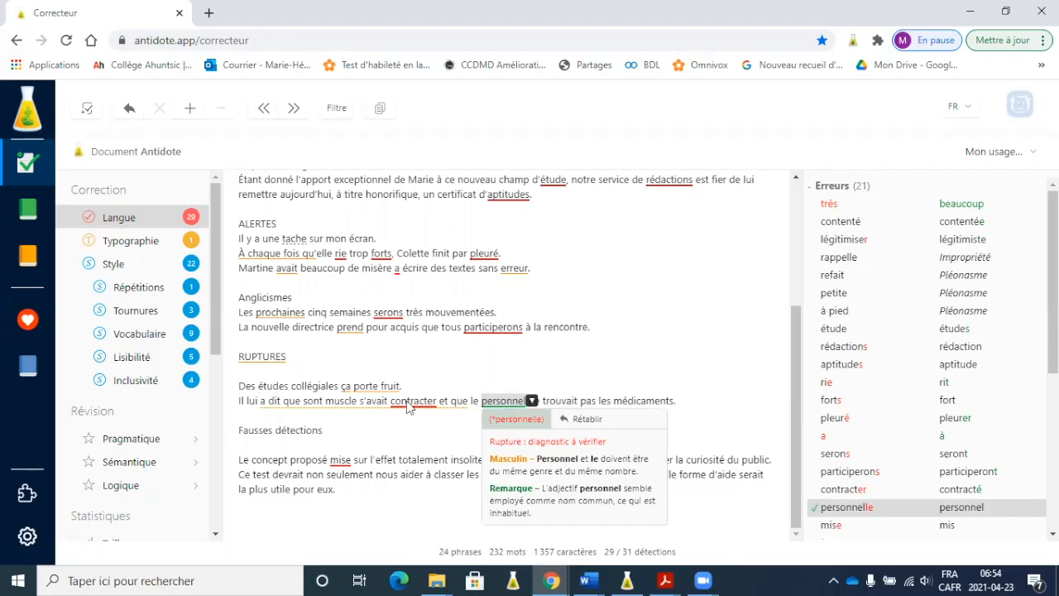
pyautogui.click(408, 402)
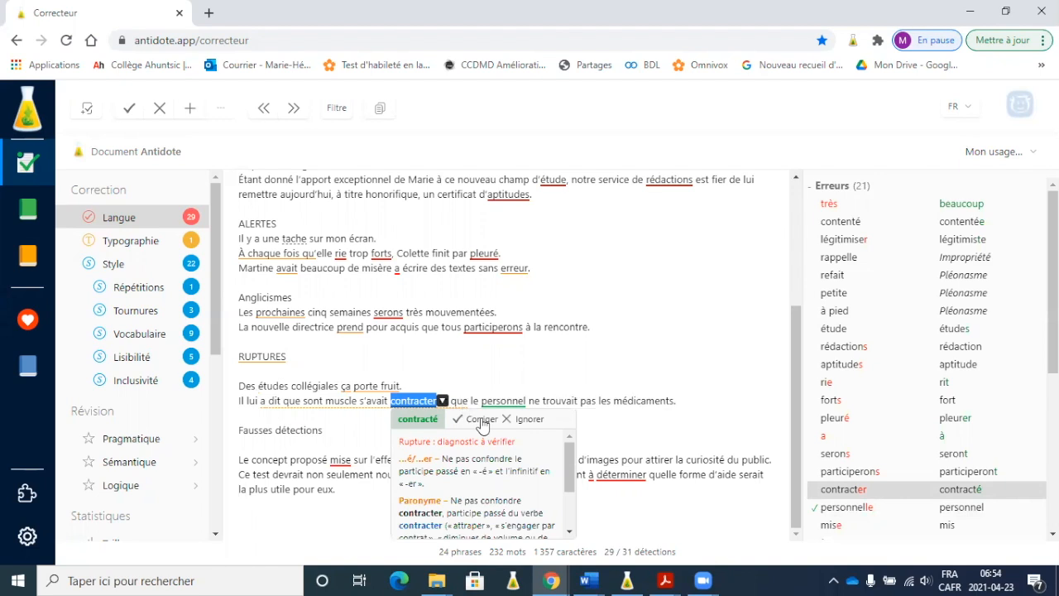
pyautogui.click(480, 419)
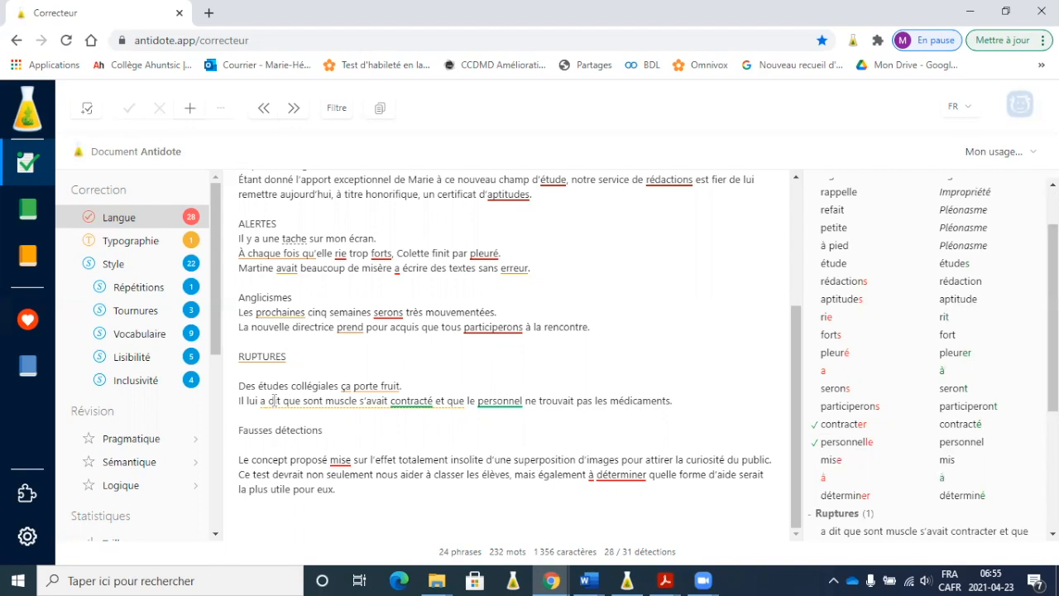
# Change "sont" to "son" before "muscle" in the sentence beginning "Il lui a dit" and accept "était" in place of "avait".
pyautogui.press('BackSpace')
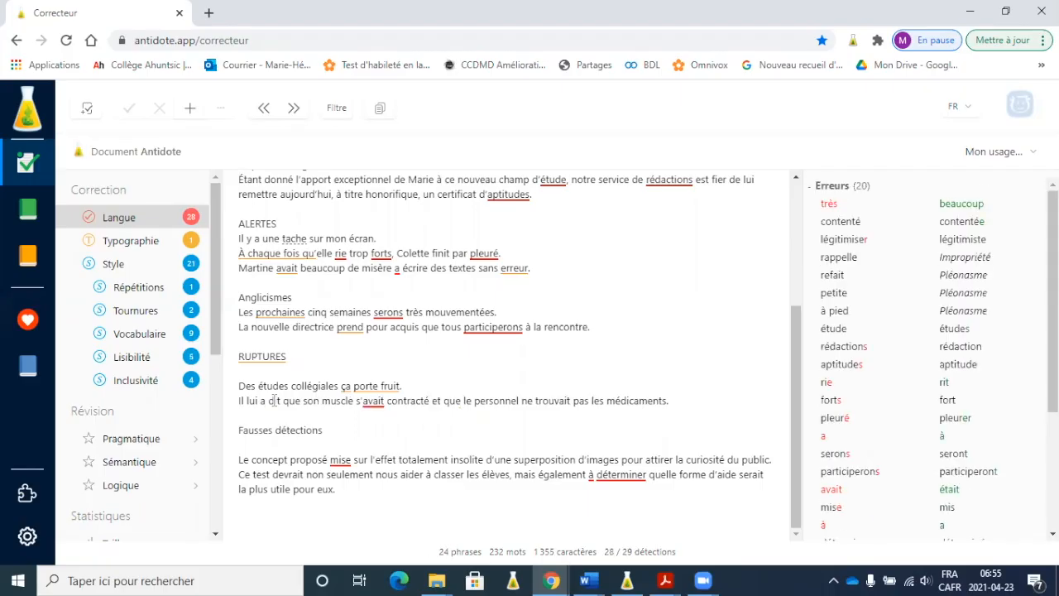
pyautogui.click(377, 405)
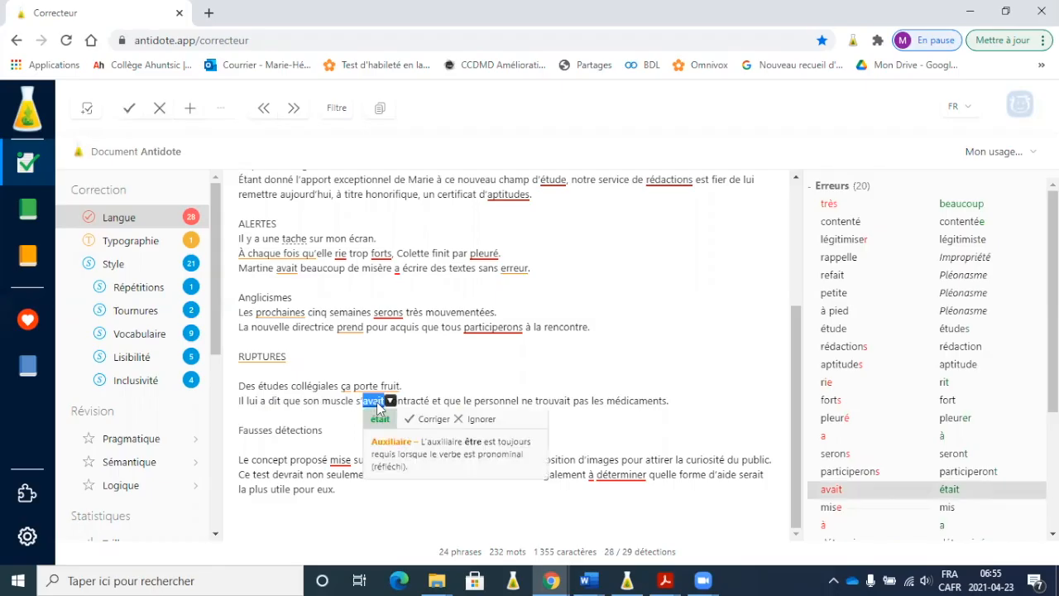
pyautogui.click(434, 419)
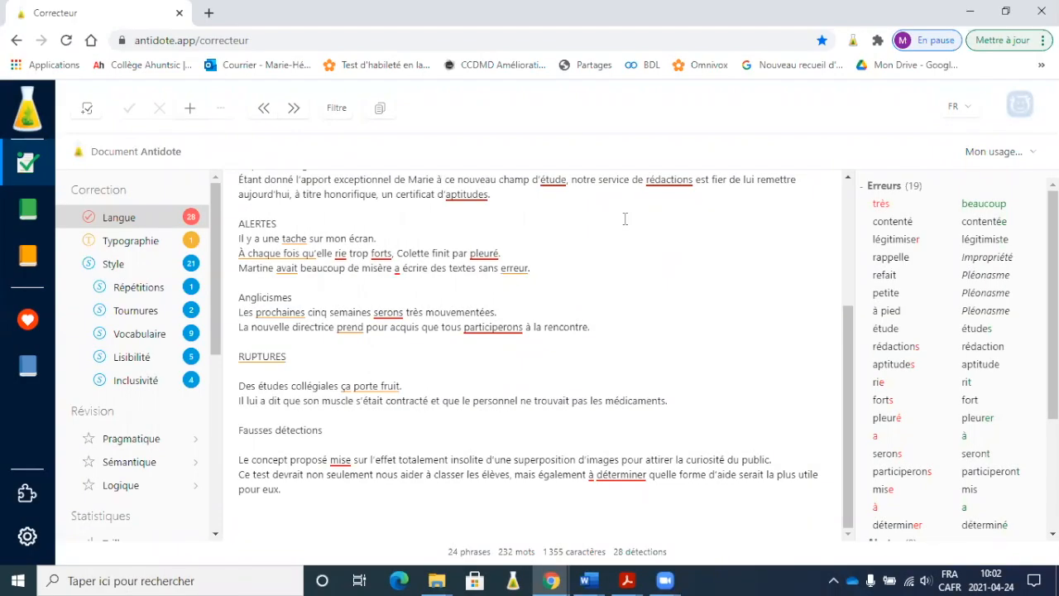
# Browse the dictionary synonyms of "rencontre", checking the definitions of "réunion" and "conférence", and open the entry for the synonym "rendez-vous".
pyautogui.click(30, 212)
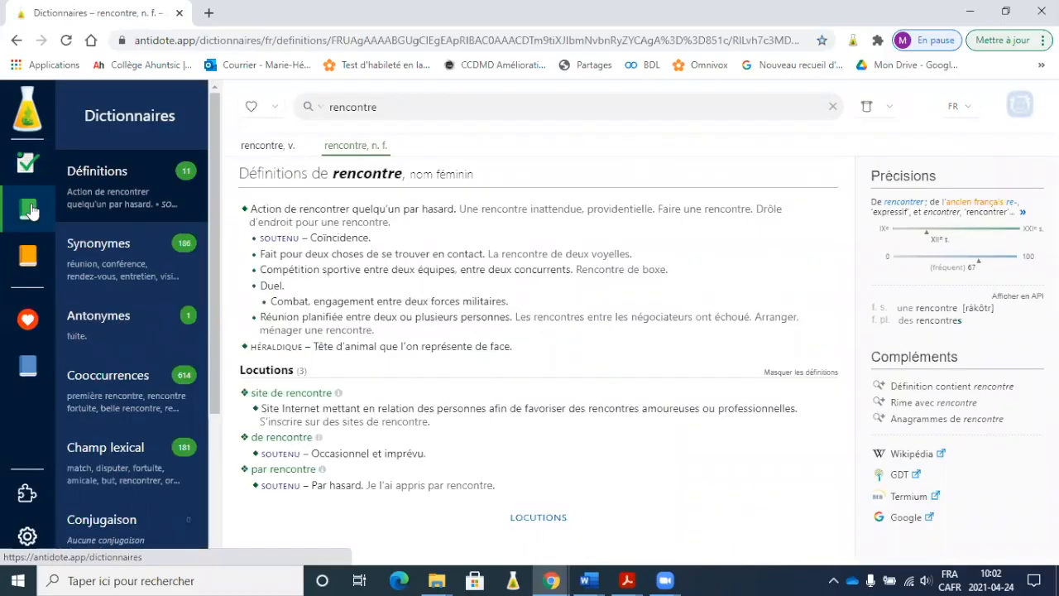
pyautogui.click(115, 263)
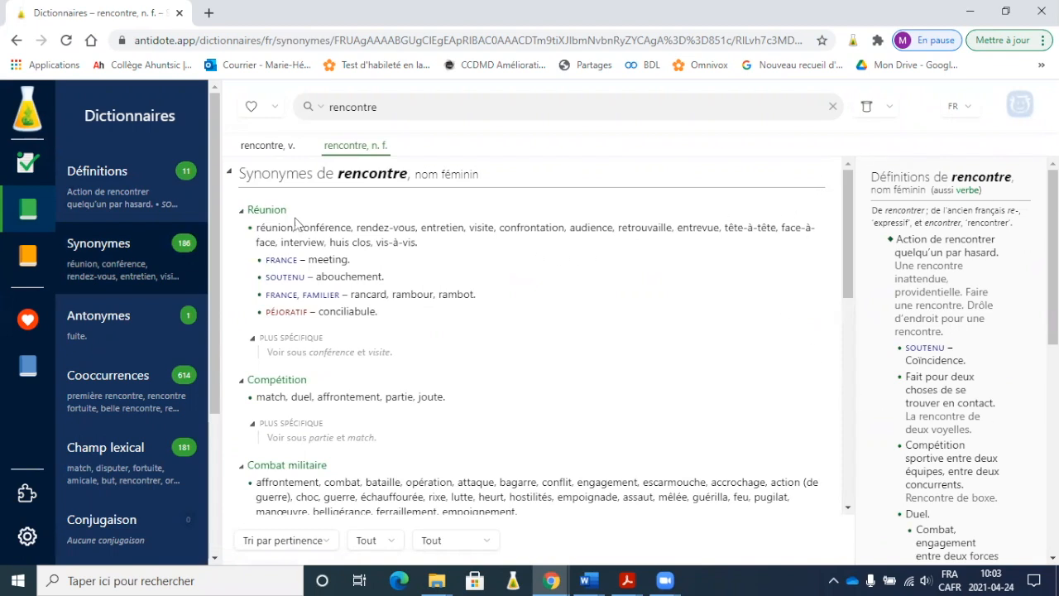
pyautogui.click(271, 231)
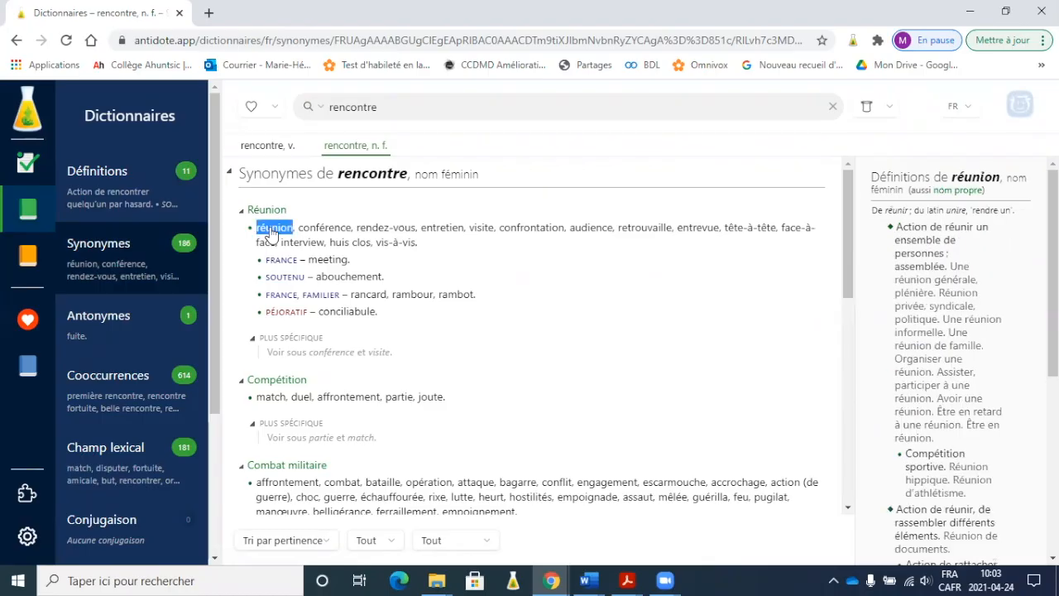
pyautogui.click(325, 230)
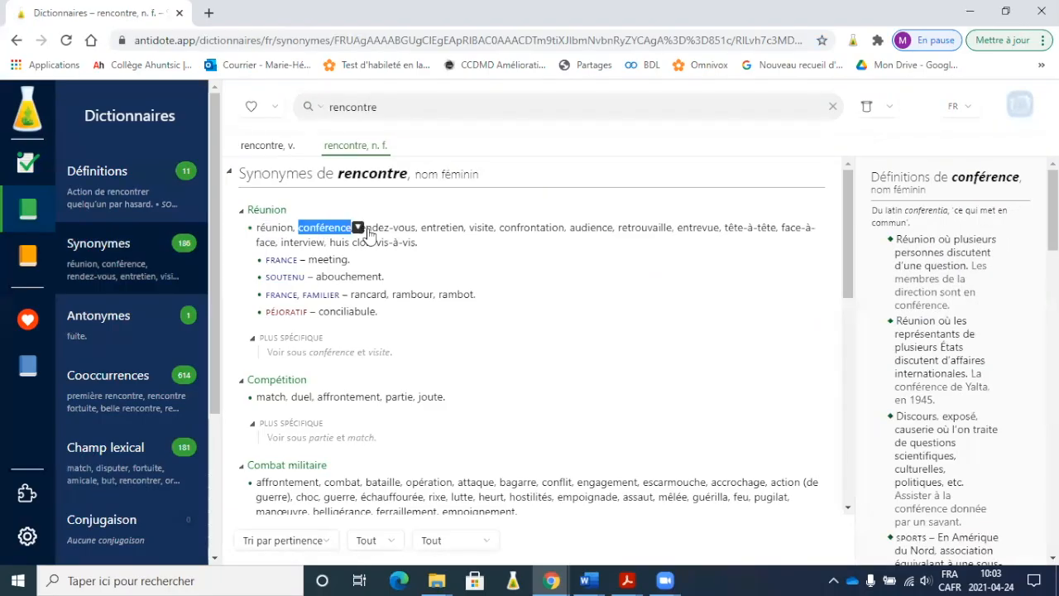
pyautogui.click(376, 231)
pyautogui.click(376, 231)
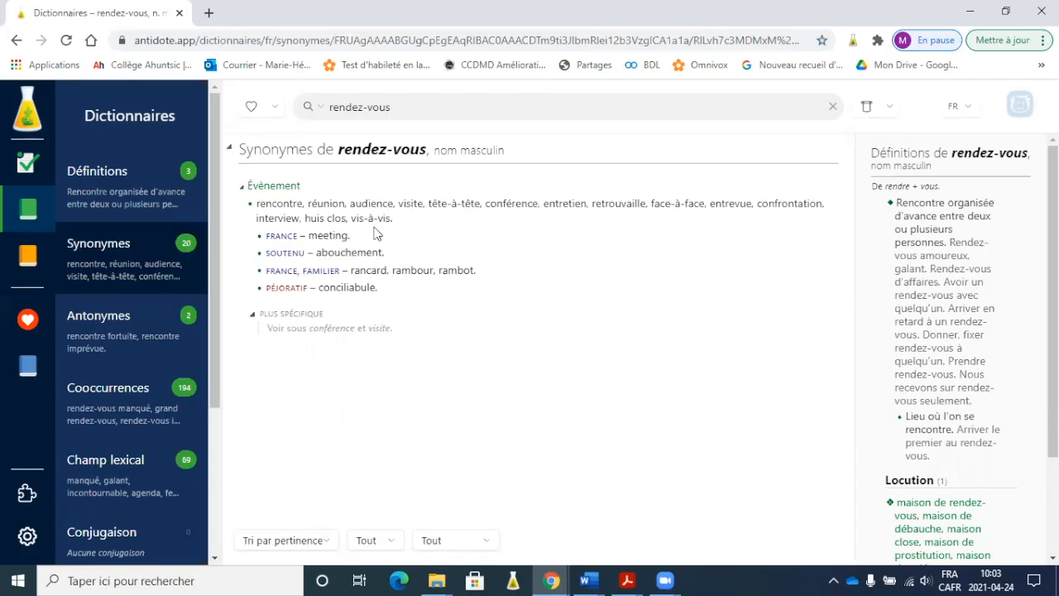
# Browse the cooccurrences of "rendez-vous" by grammatical category.
pyautogui.click(127, 407)
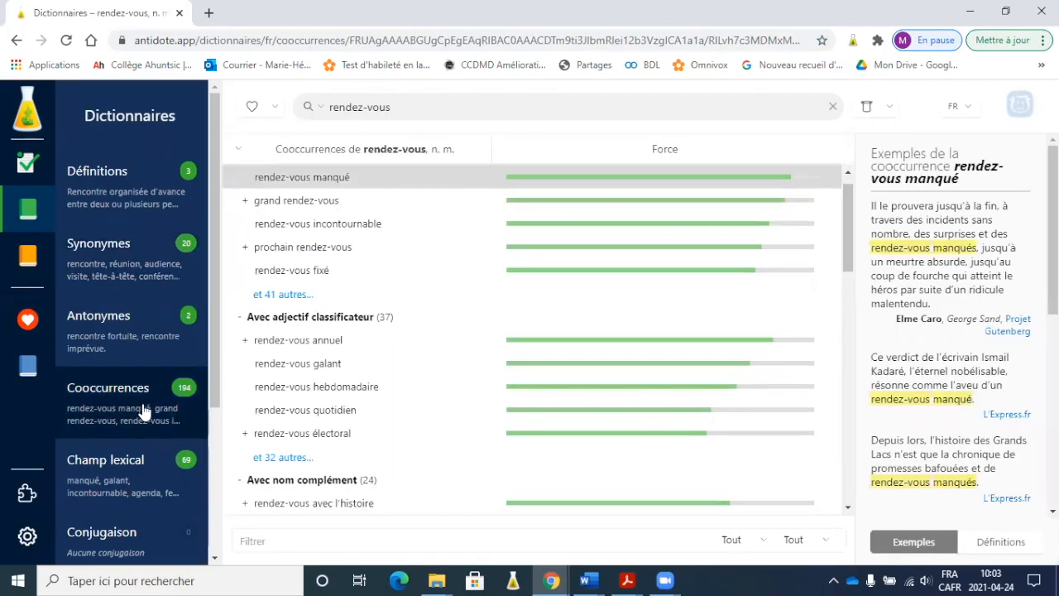
pyautogui.scroll(1, 408, 265)
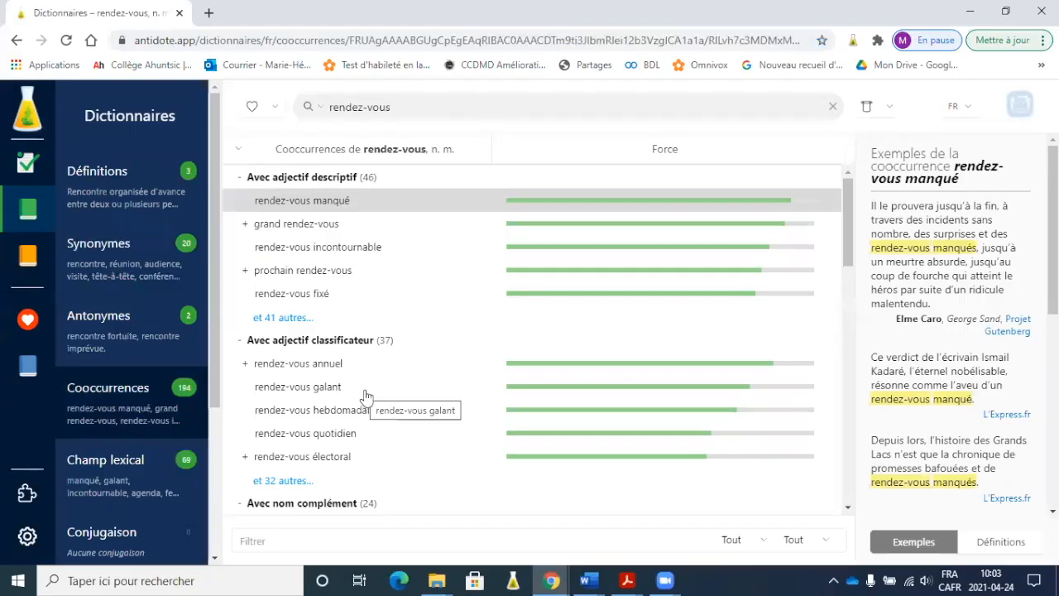
pyautogui.scroll(-4, 367, 397)
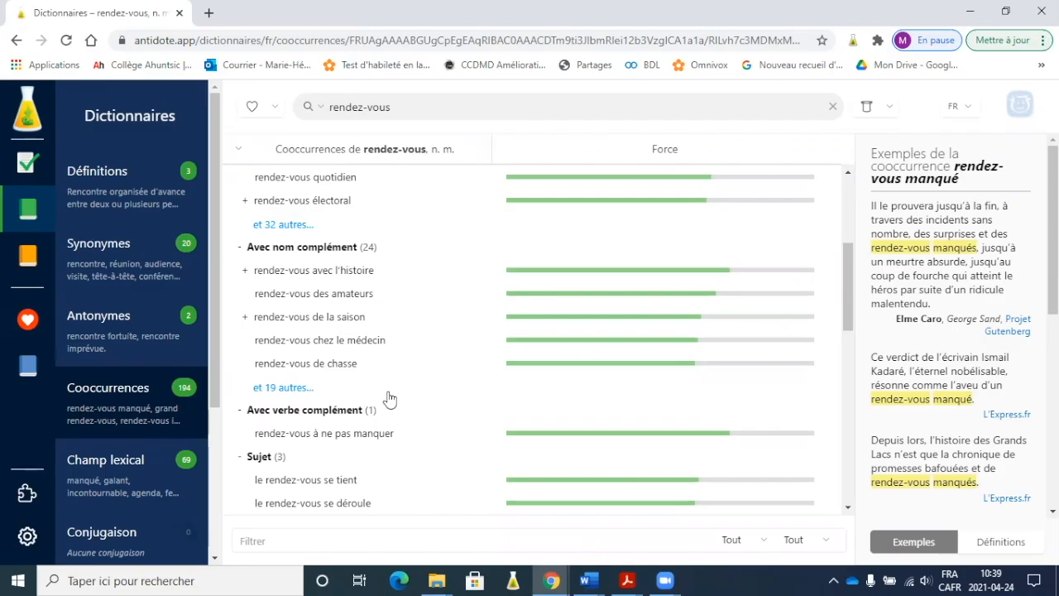
# Open "conférence" from the synonyms of "rendez-vous" and examine its cooccurrences, comparing the definitions view with the examples view.
pyautogui.click(114, 246)
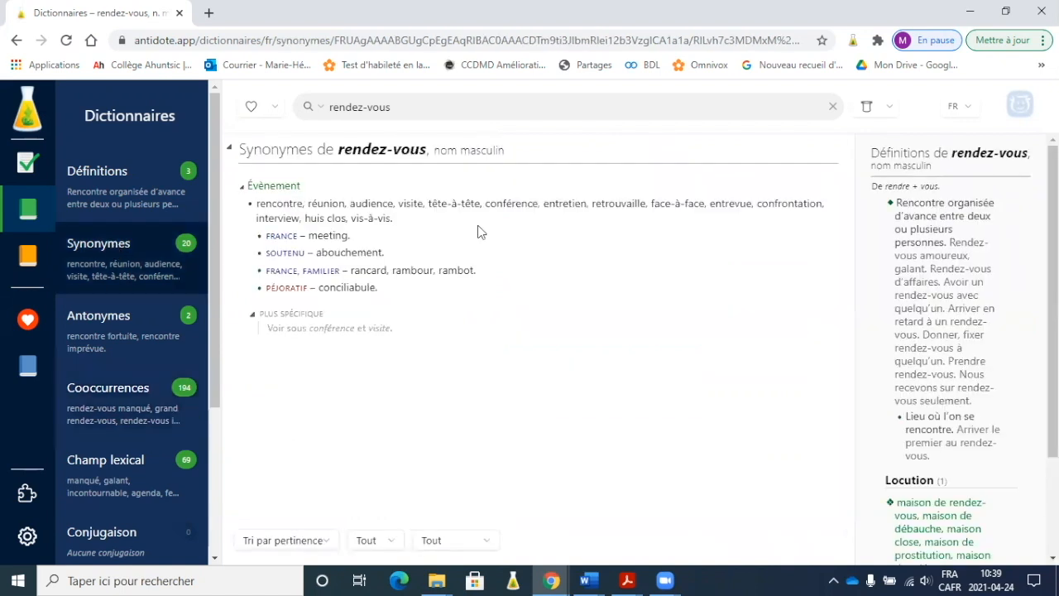
pyautogui.click(519, 207)
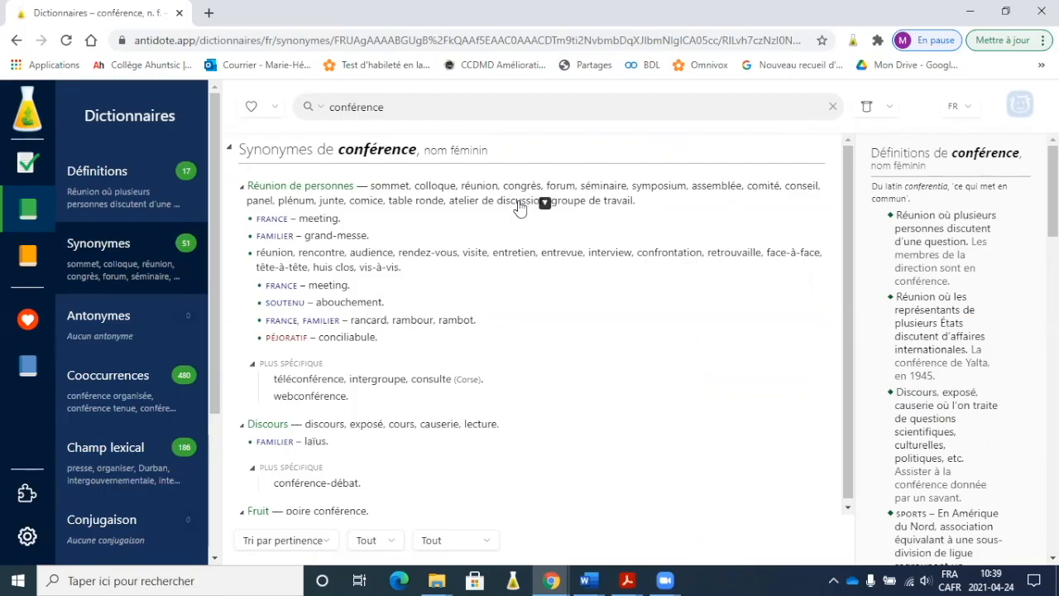
pyautogui.click(121, 387)
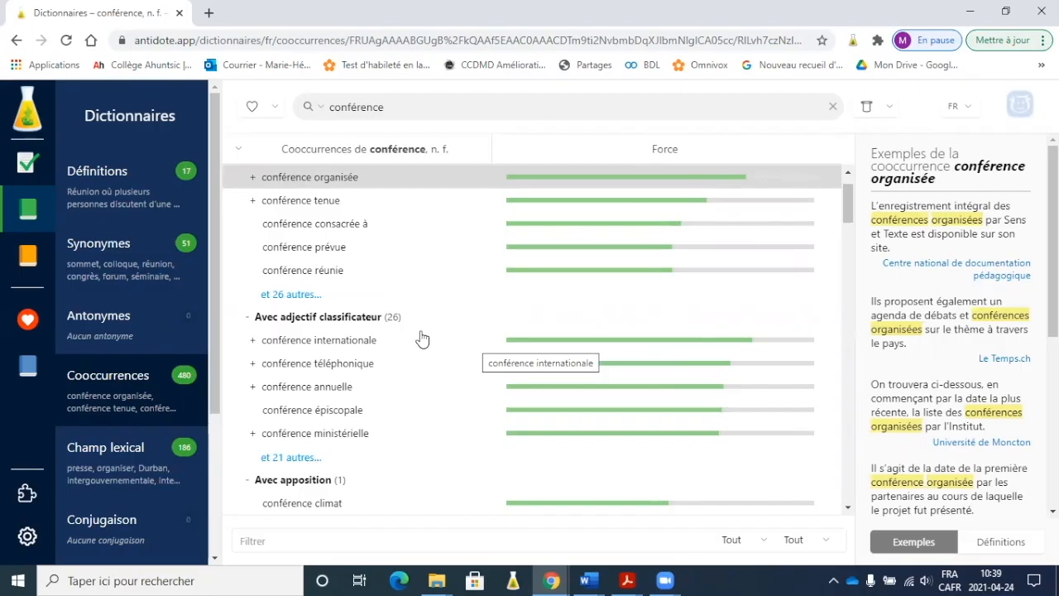
pyautogui.scroll(-3, 422, 337)
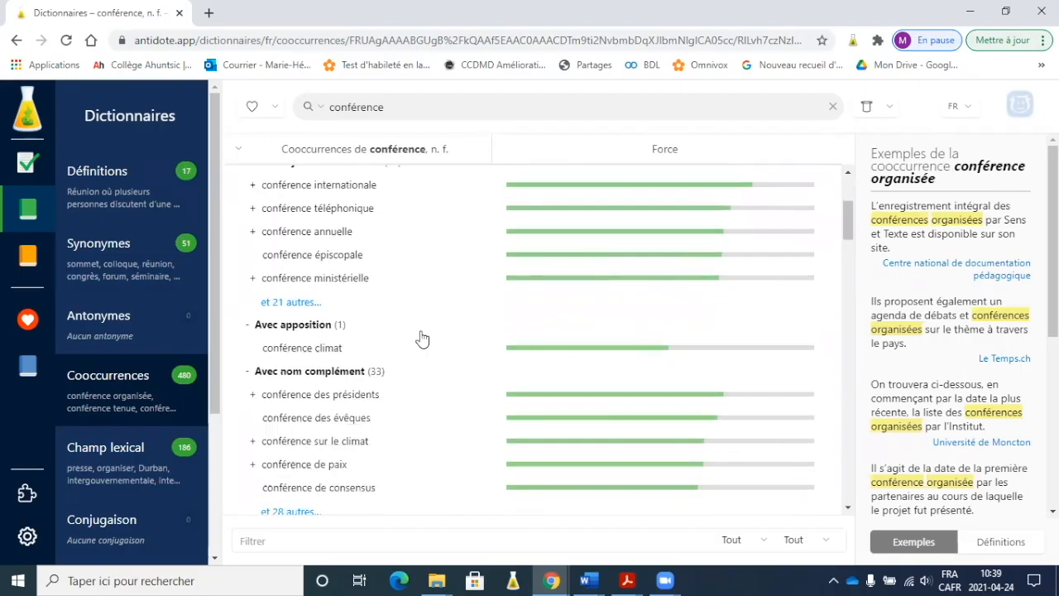
pyautogui.scroll(-1, 422, 337)
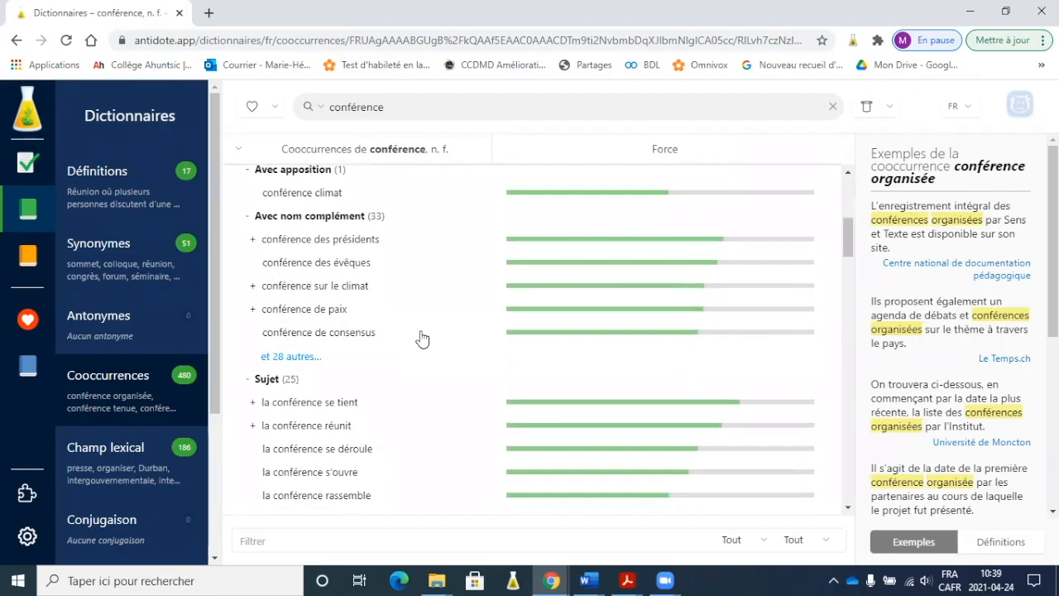
pyautogui.scroll(-4, 421, 337)
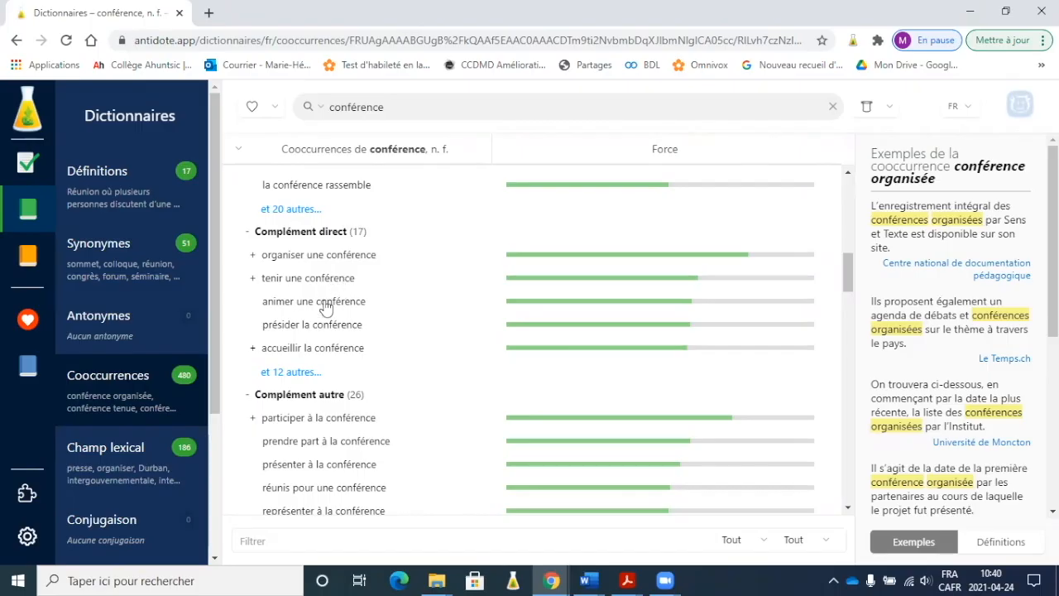
pyautogui.click(1003, 542)
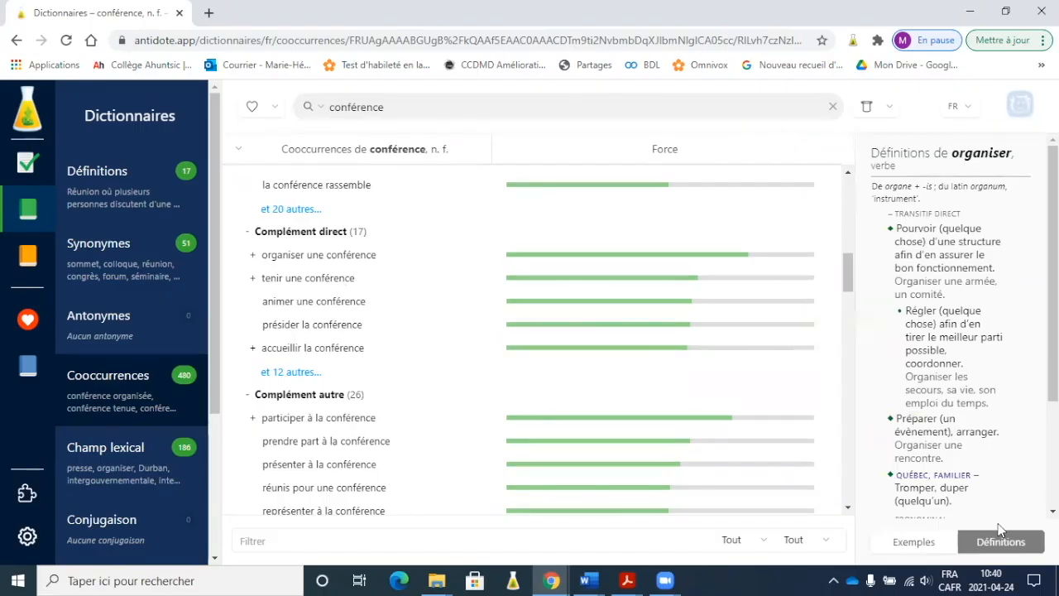
pyautogui.click(923, 542)
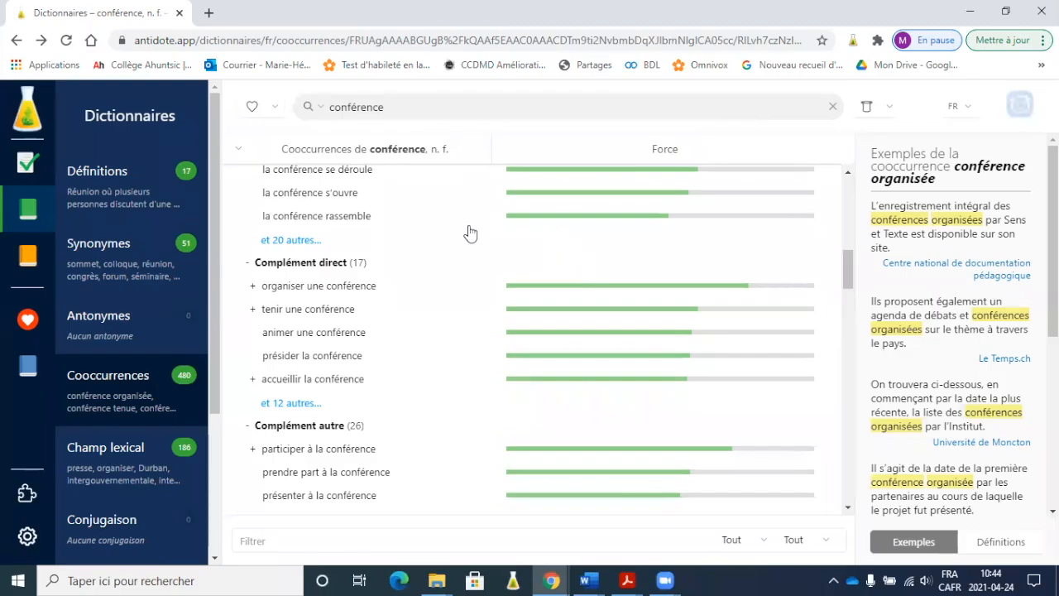
# Follow the cooccurrence "la conférence s'ouvre" to the verb "ouvrir" and browse that verb's cooccurrences.
pyautogui.doubleClick(343, 193)
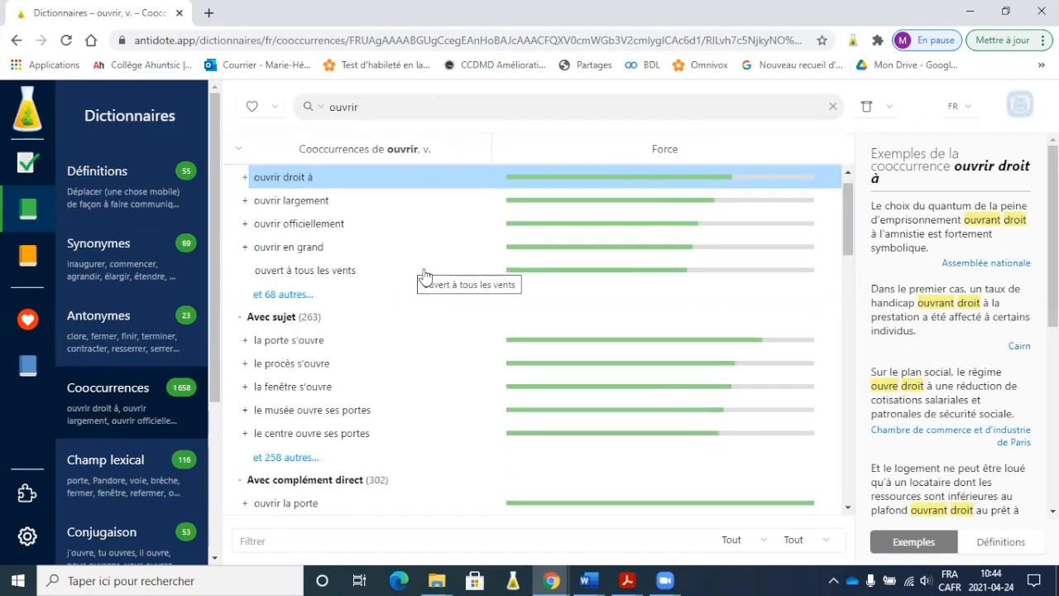
pyautogui.scroll(-5, 423, 276)
pyautogui.scroll(-1, 424, 276)
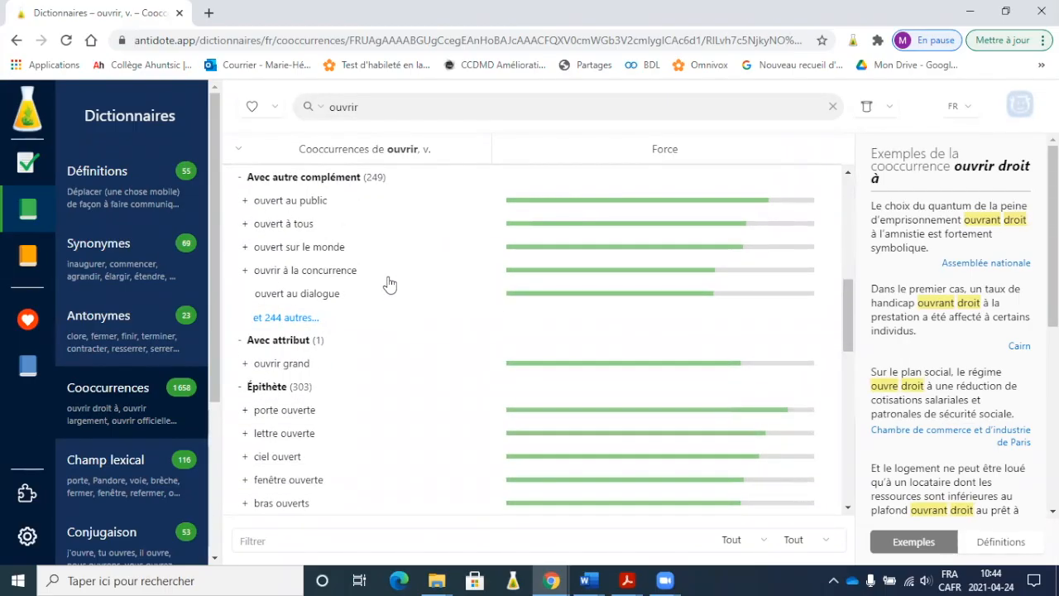
# Search the language guides for "ce" and open the spelling article "Confusion : ce/se".
pyautogui.click(29, 259)
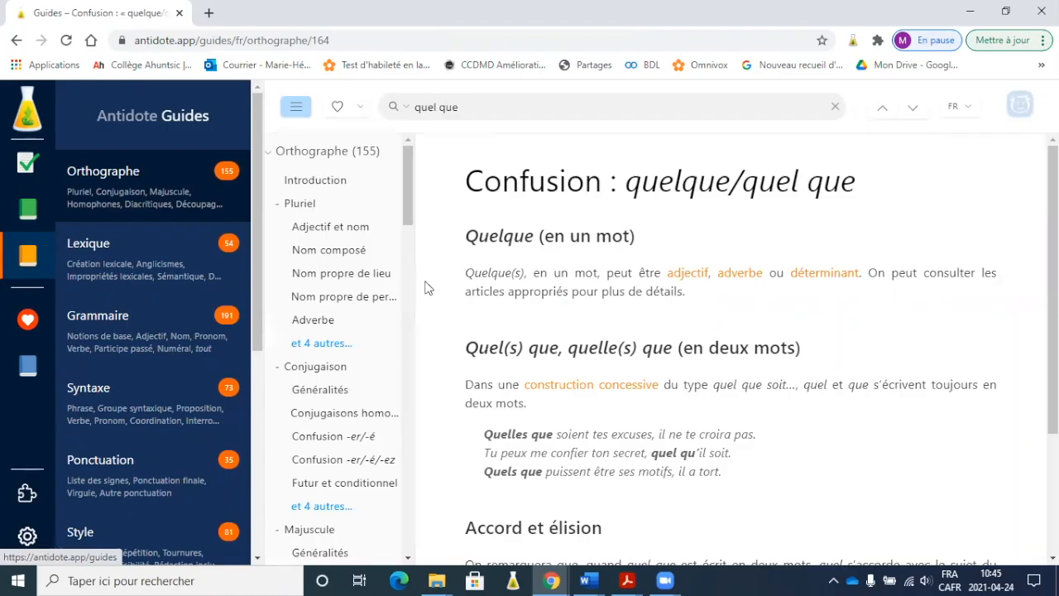
pyautogui.click(430, 106)
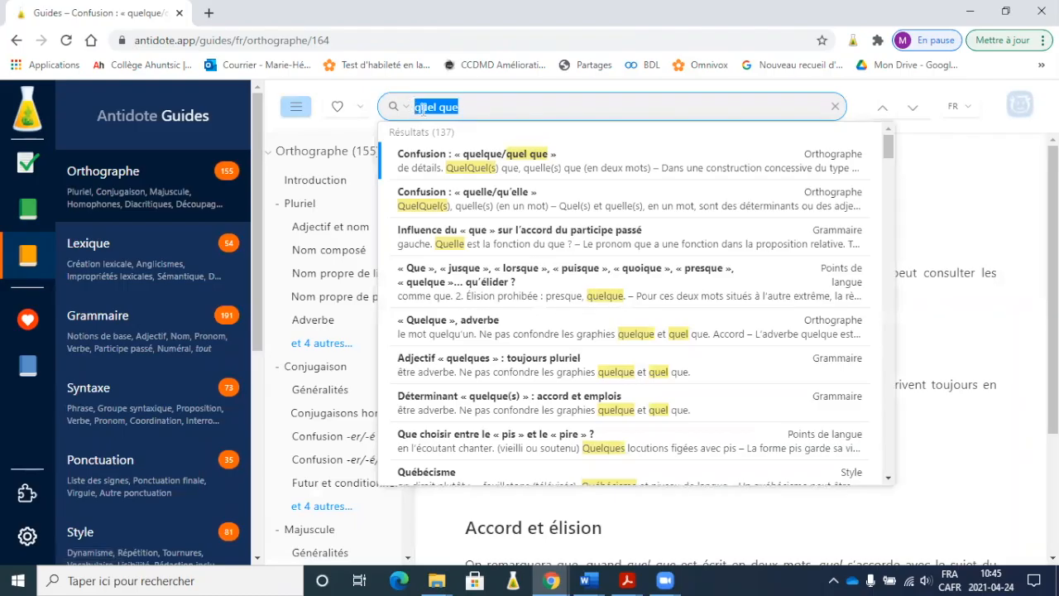
pyautogui.write('ce')
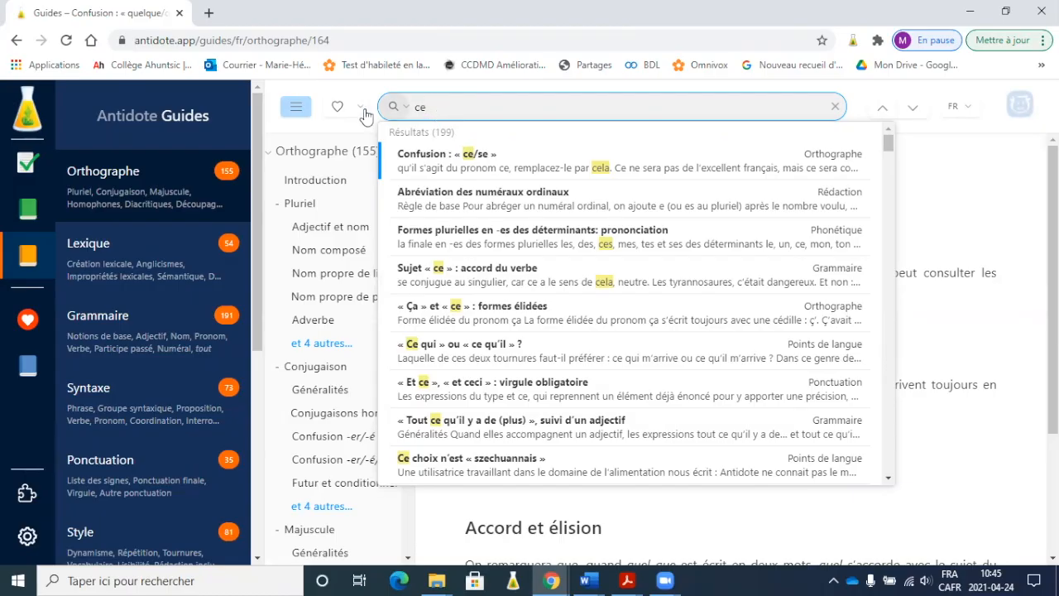
pyautogui.click(445, 159)
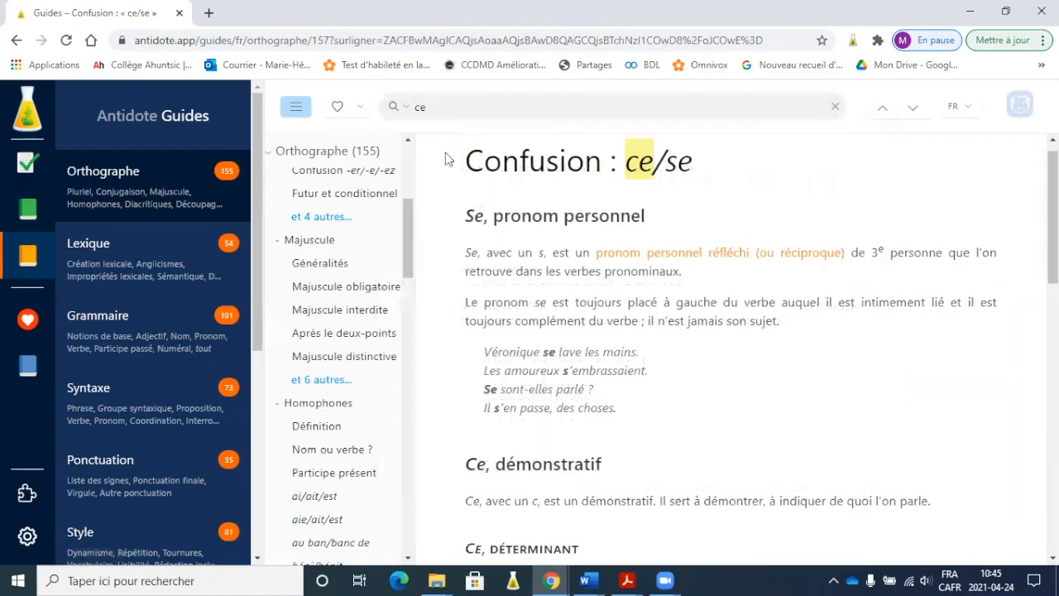